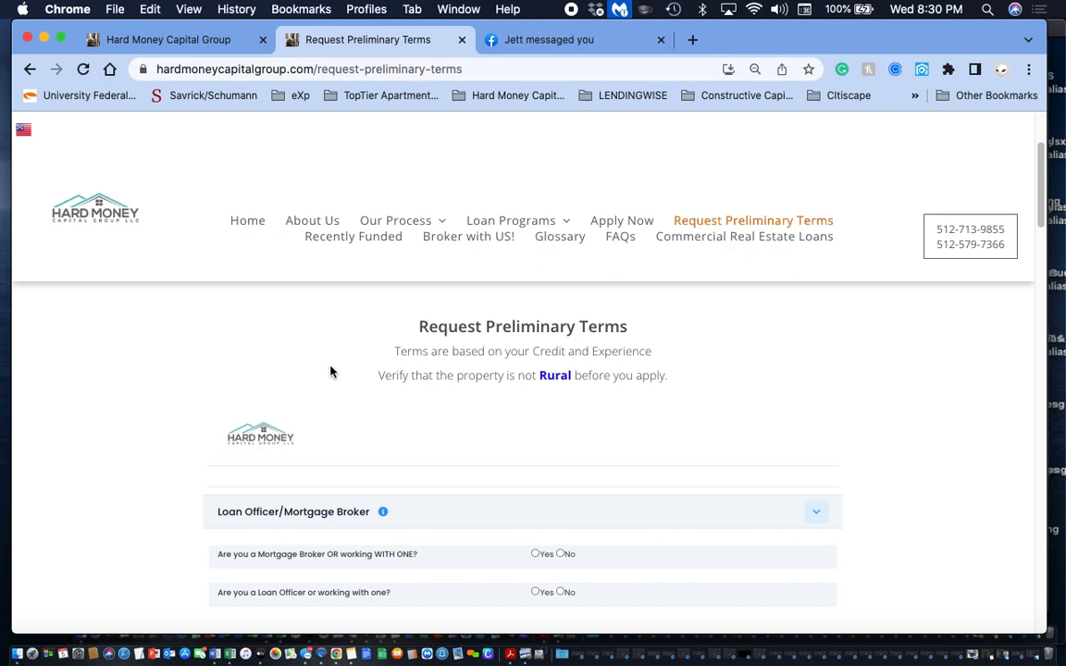
- View the USDA Rural Designation page linked from the form, return to the preliminary terms request, and close the USDA and Facebook pages
{"action": "left_click", "coordinate": [557, 378]}
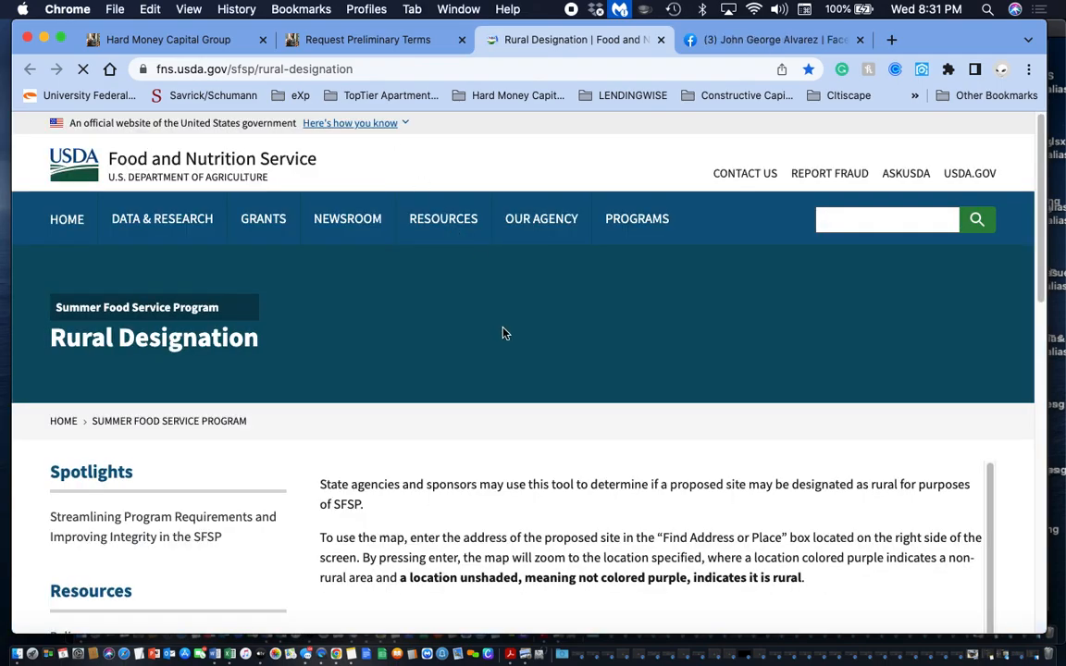
{"action": "scroll", "coordinate": [503, 333], "scroll_direction": "down", "scroll_amount": 5}
{"action": "scroll", "coordinate": [502, 333], "scroll_direction": "up", "scroll_amount": 5}
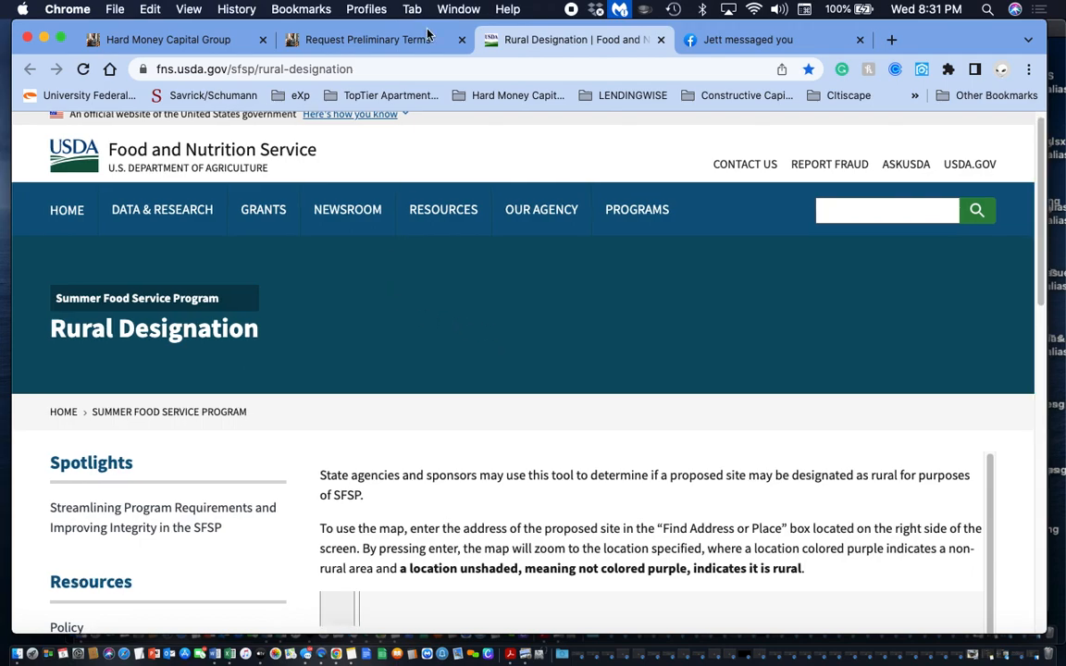
{"action": "left_click", "coordinate": [366, 39]}
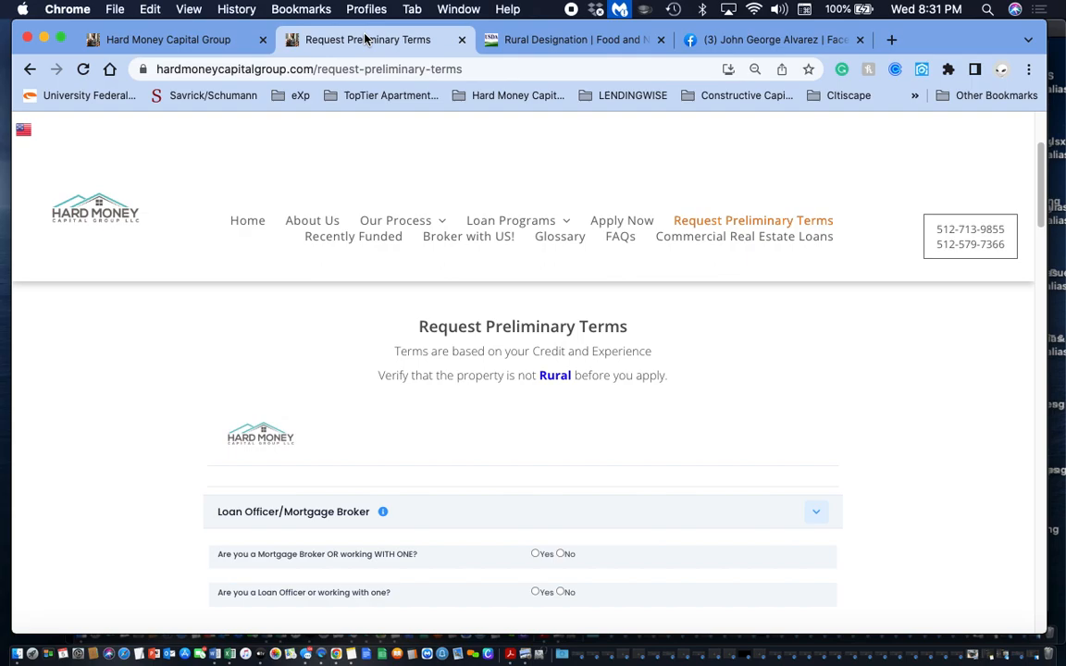
{"action": "left_click", "coordinate": [861, 40]}
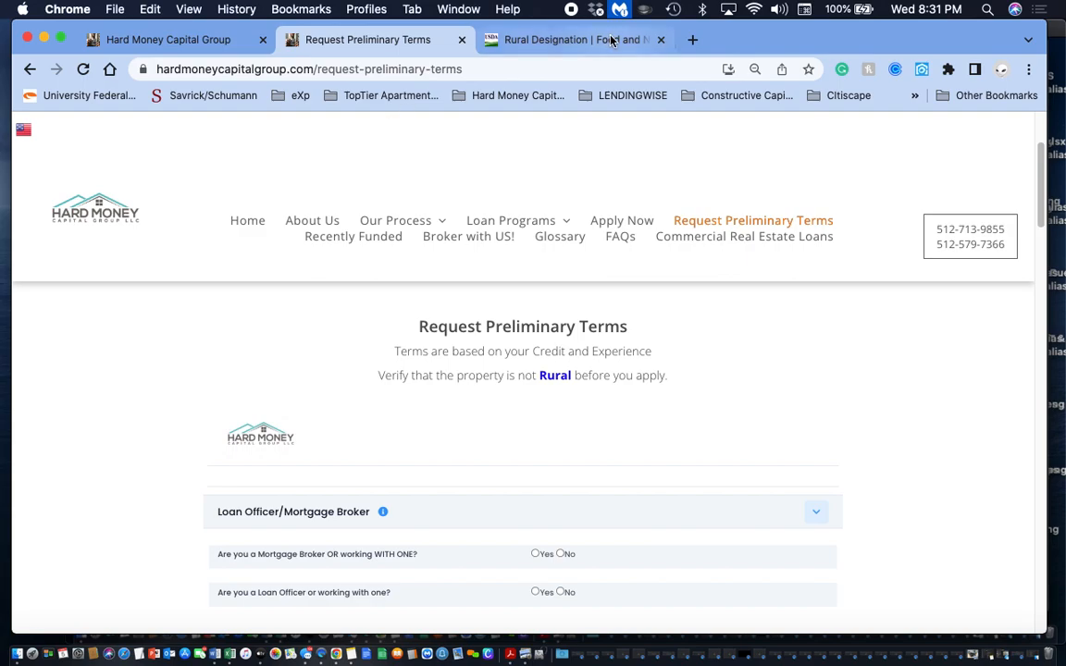
{"action": "left_click", "coordinate": [661, 39]}
- Answer No to both the mortgage broker and loan officer questions, briefly viewing the extra fields that Yes brings up
{"action": "scroll", "coordinate": [291, 347], "scroll_direction": "down", "scroll_amount": 3}
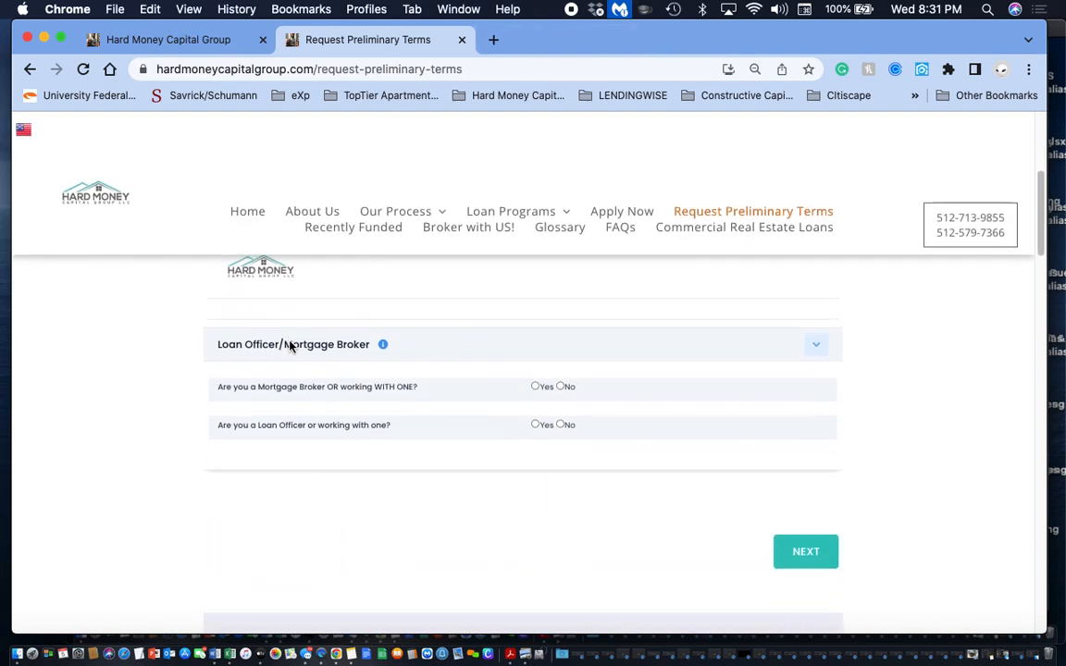
{"action": "left_click", "coordinate": [536, 381]}
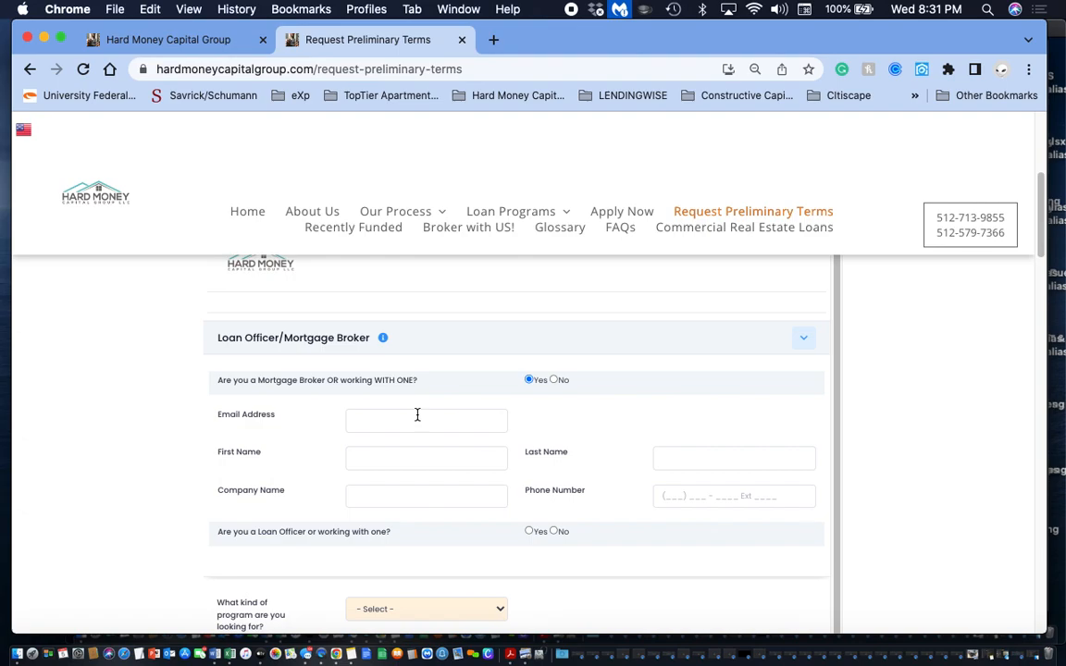
{"action": "left_click", "coordinate": [556, 381]}
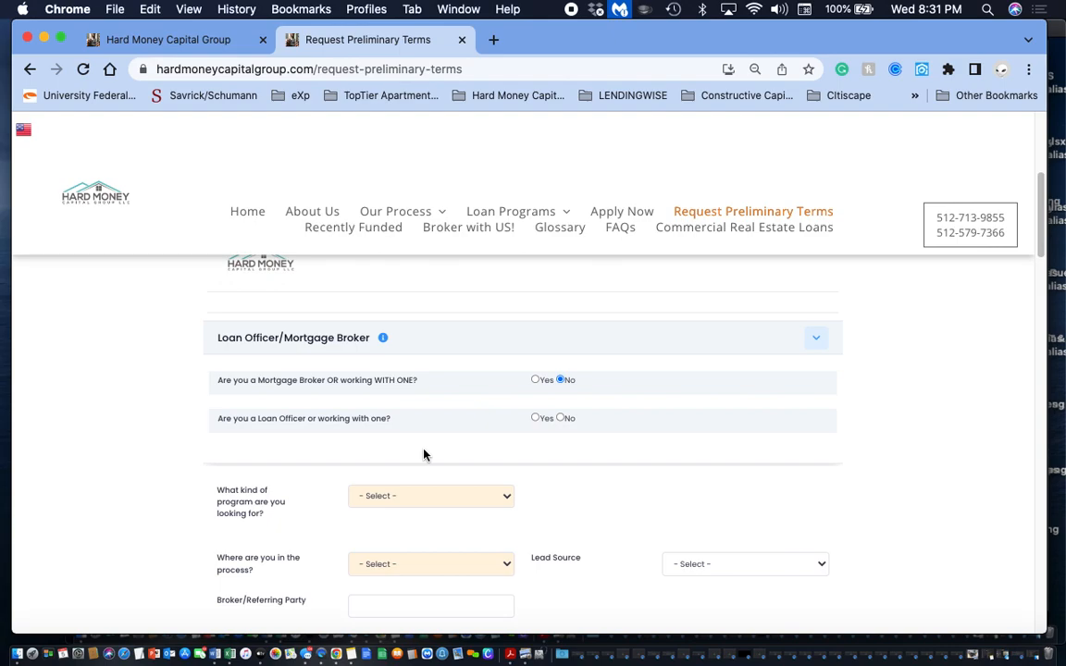
{"action": "left_click", "coordinate": [535, 417]}
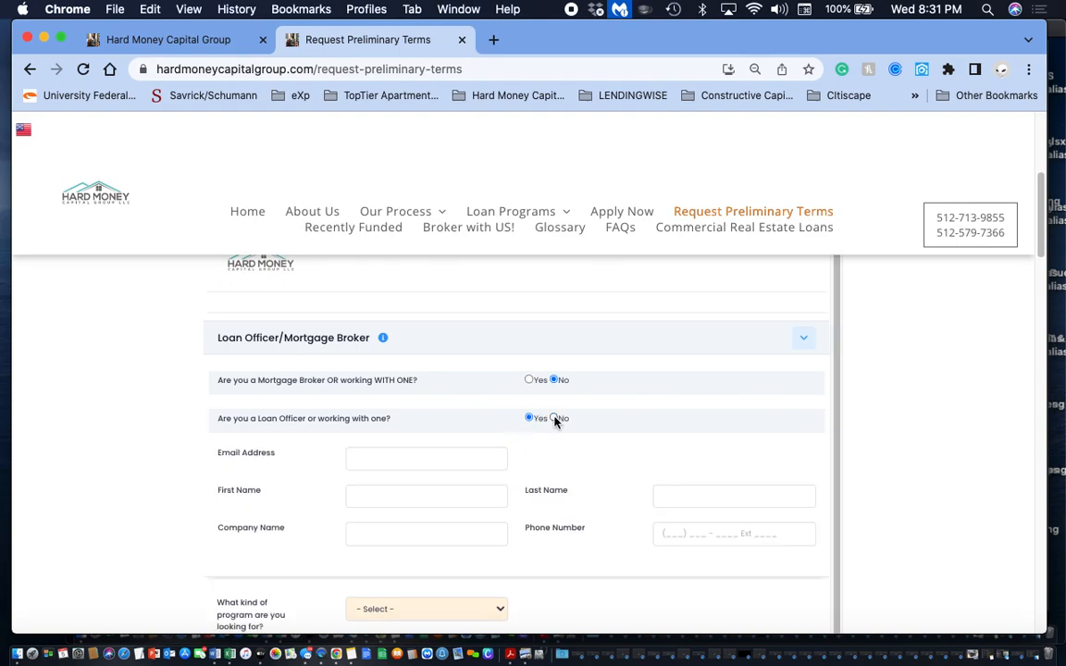
{"action": "left_click", "coordinate": [553, 418]}
{"action": "scroll", "coordinate": [554, 420], "scroll_direction": "down", "scroll_amount": 5}
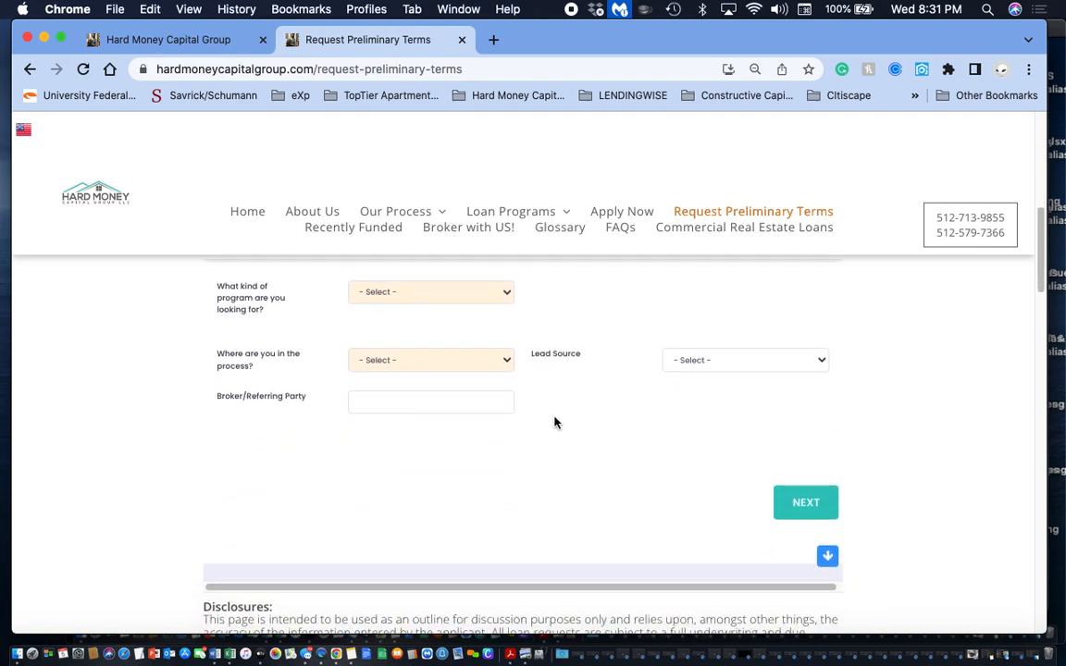
- Choose Fix and Flip as the program and Have Property Under Contract as the stage in the process
{"action": "left_click", "coordinate": [465, 298]}
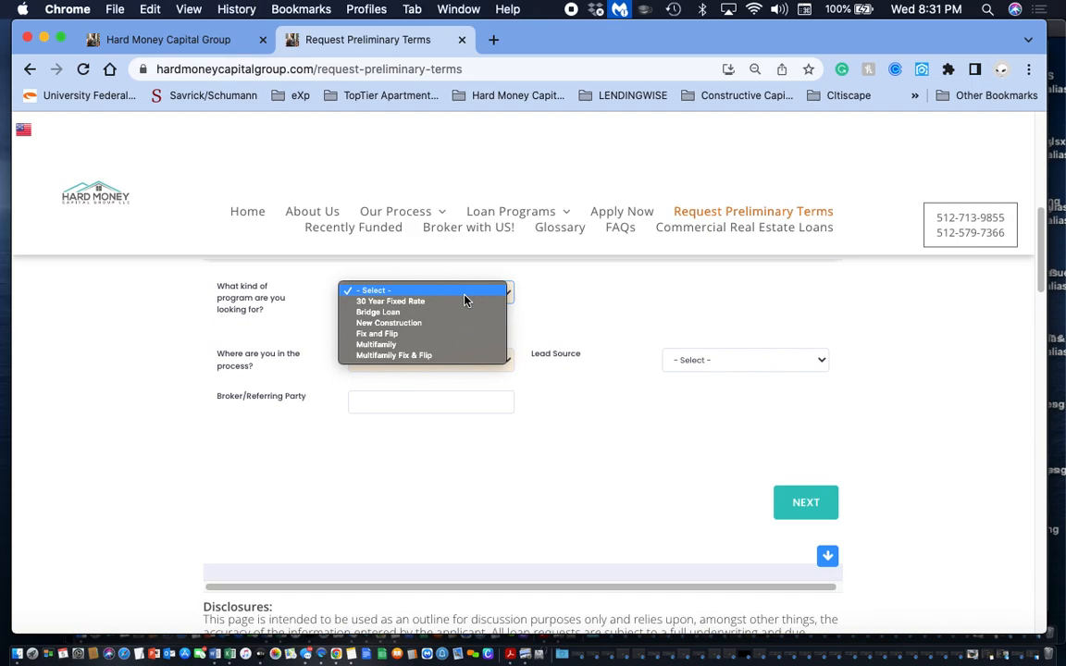
{"action": "left_click", "coordinate": [420, 333]}
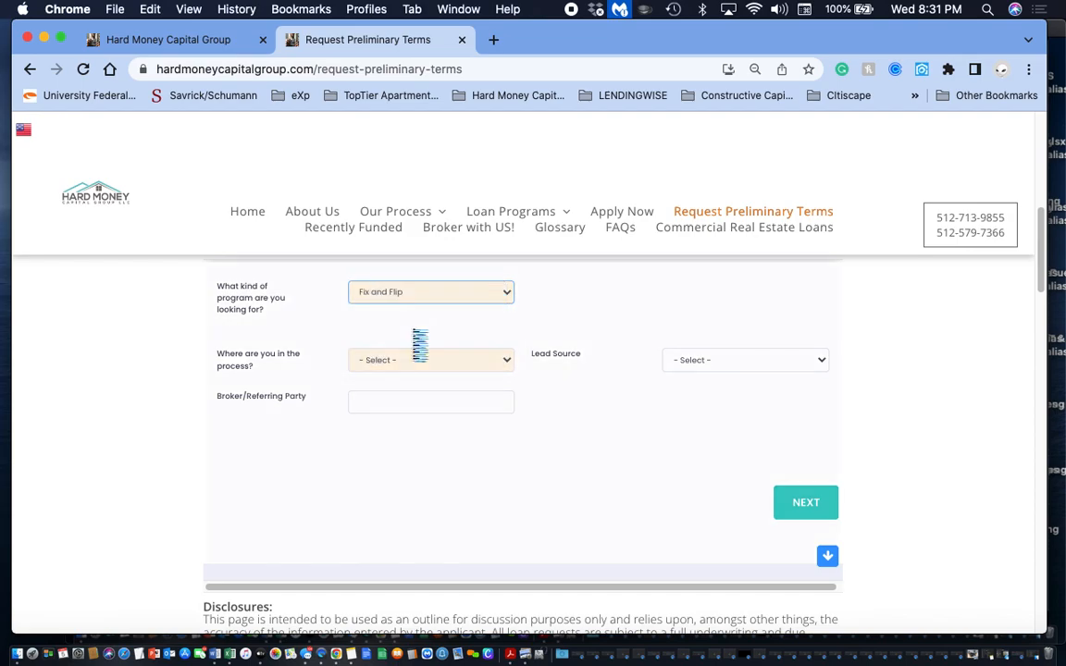
{"action": "left_click", "coordinate": [492, 360]}
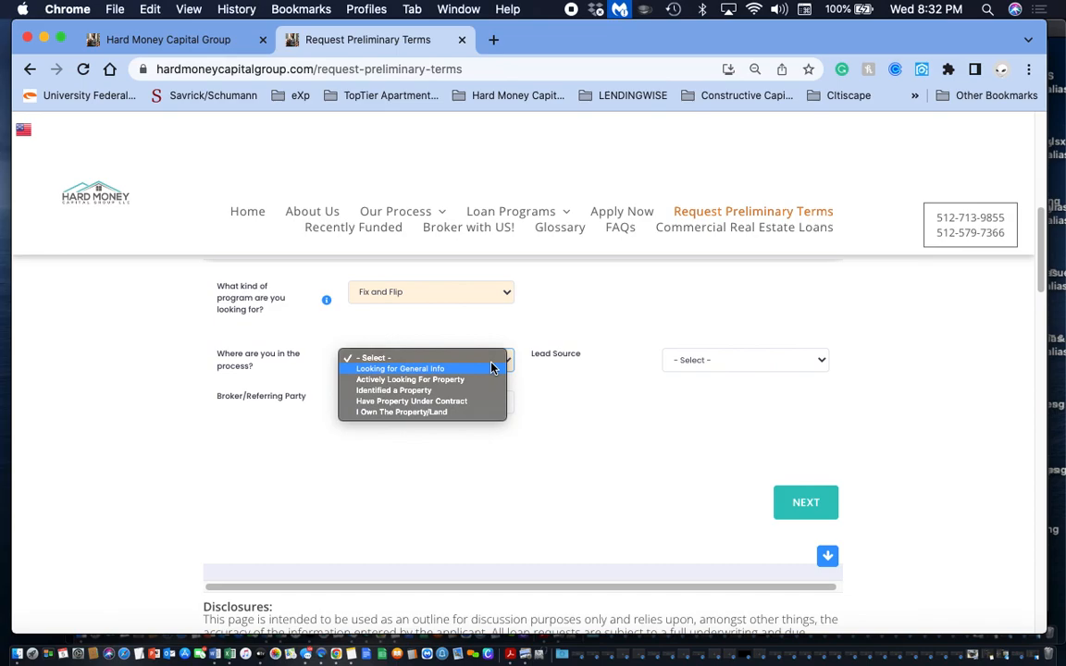
{"action": "left_click", "coordinate": [463, 401]}
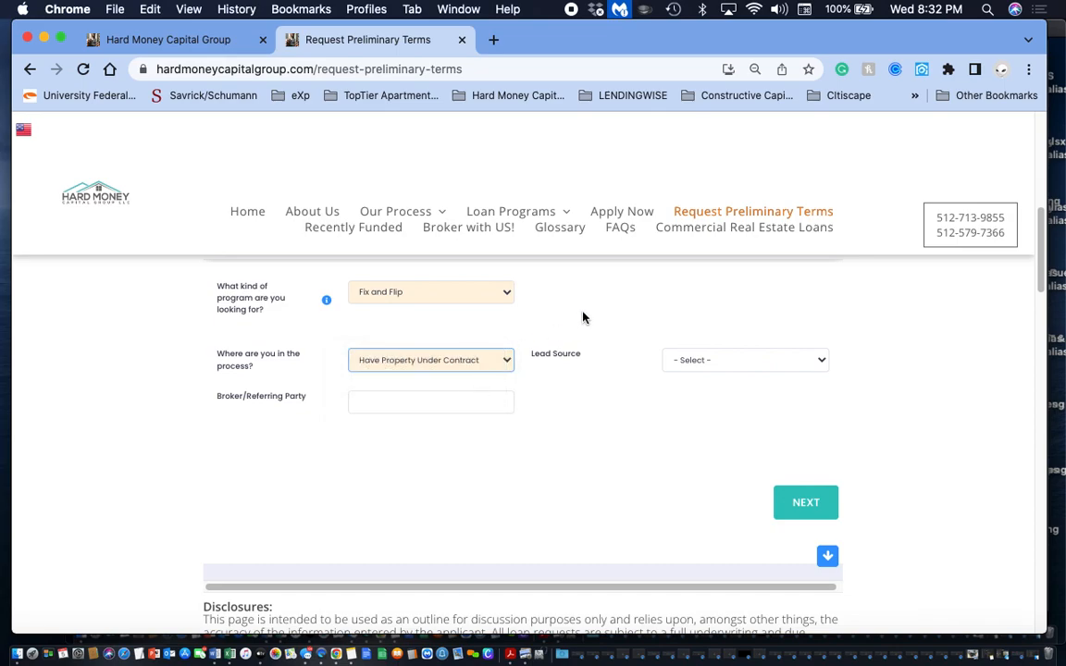
- Set the lead source to Facebook, leave the broker/referring party blank, and continue to the Borrower Info page
{"action": "left_click", "coordinate": [759, 361]}
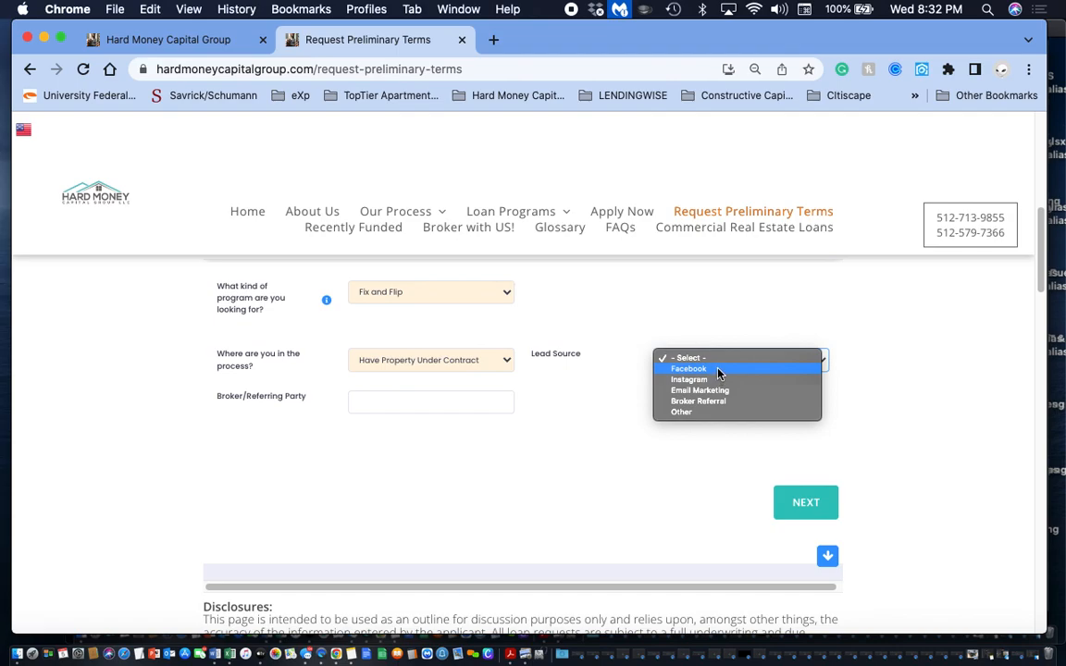
{"action": "left_click", "coordinate": [720, 370]}
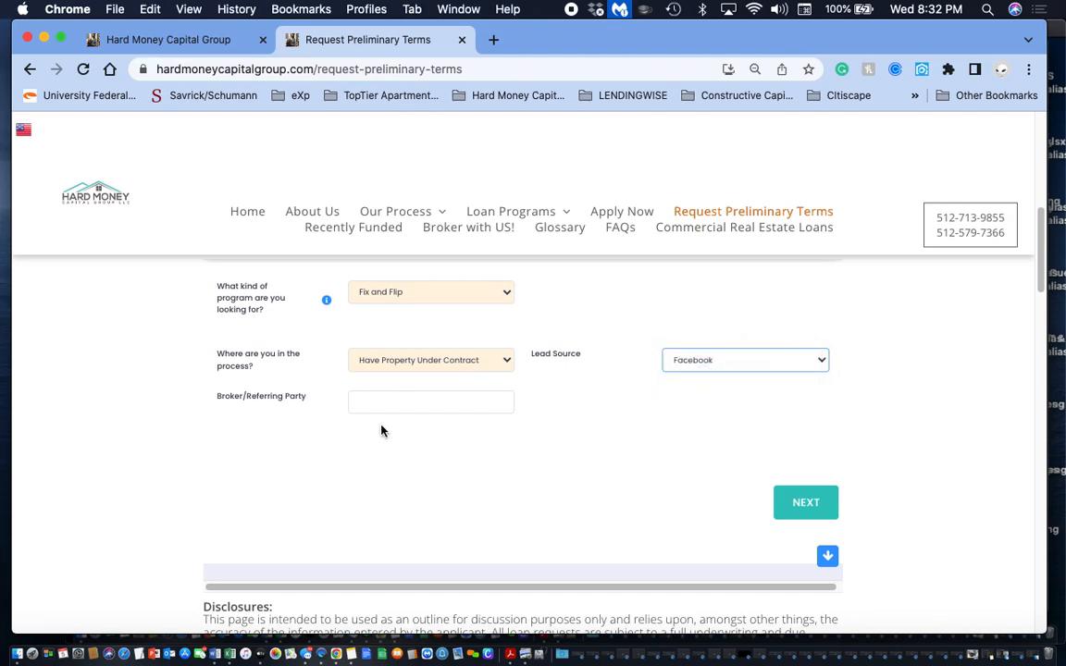
{"action": "left_click", "coordinate": [372, 400]}
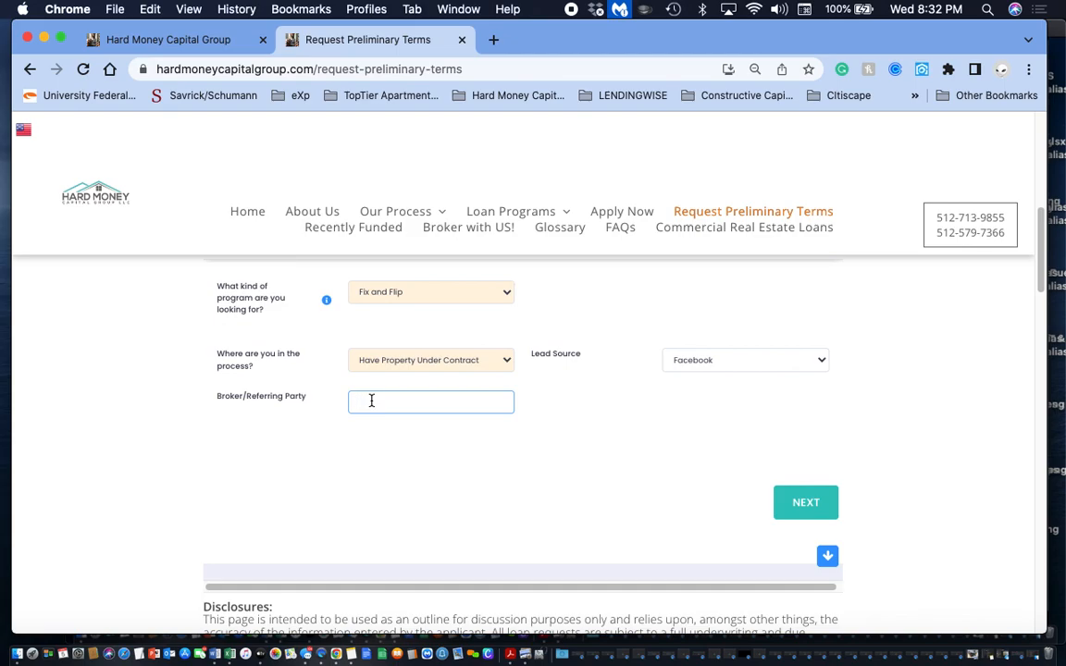
{"action": "scroll", "coordinate": [320, 454], "scroll_direction": "down", "scroll_amount": 3}
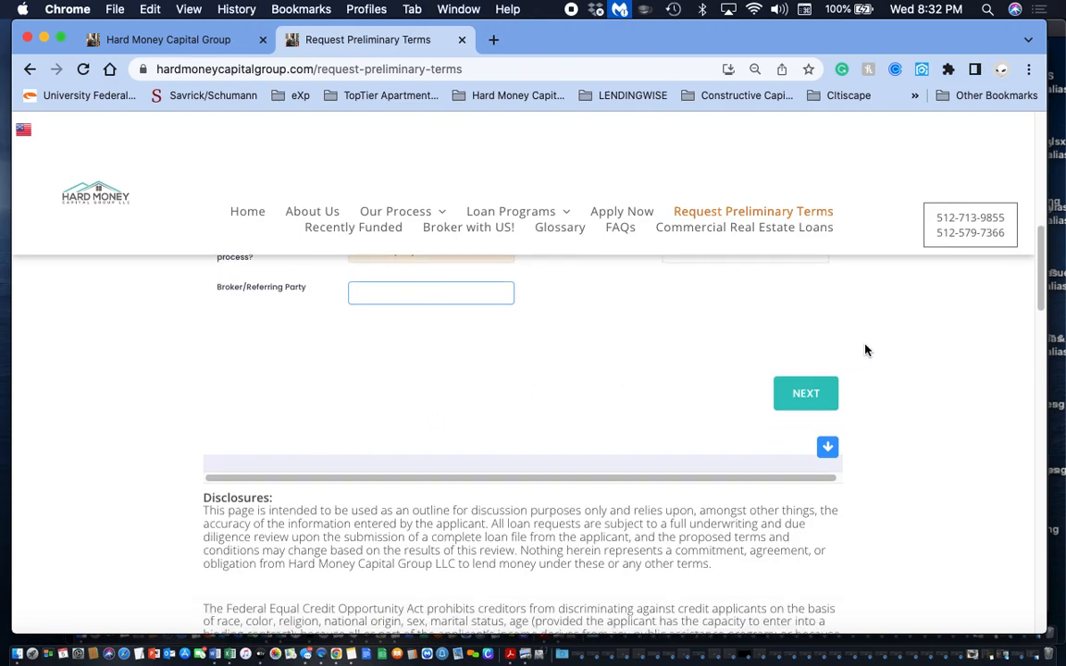
{"action": "left_click", "coordinate": [816, 394]}
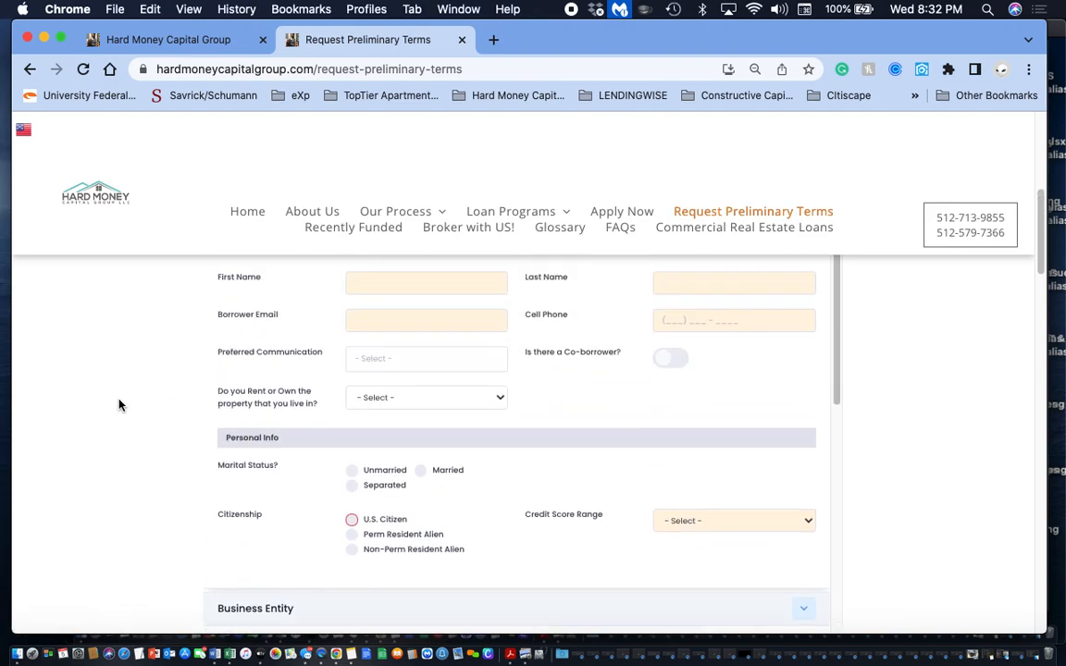
- Enter the borrower's first name, last name and e-mail address in Borrower Info
{"action": "left_click", "coordinate": [383, 433]}
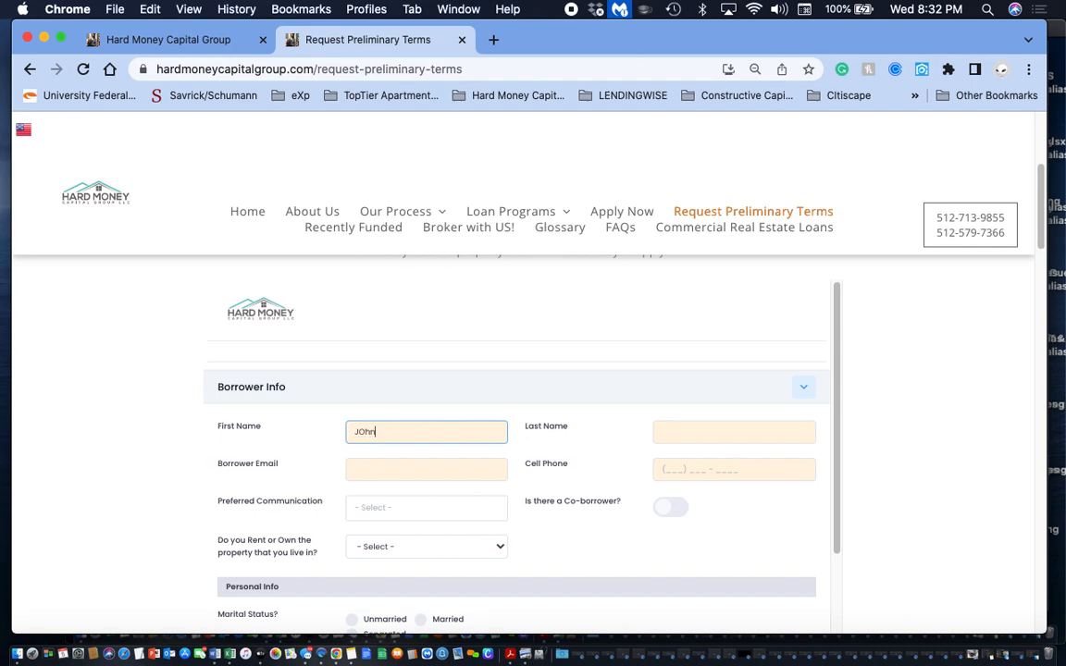
{"action": "left_click", "coordinate": [725, 435]}
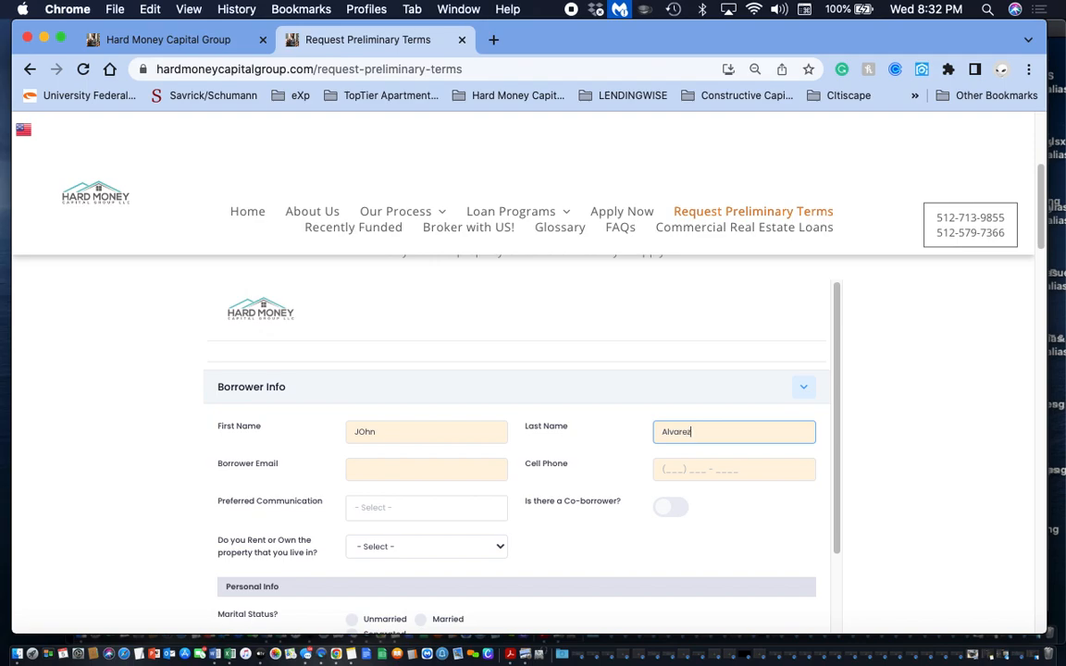
{"action": "left_click", "coordinate": [383, 467]}
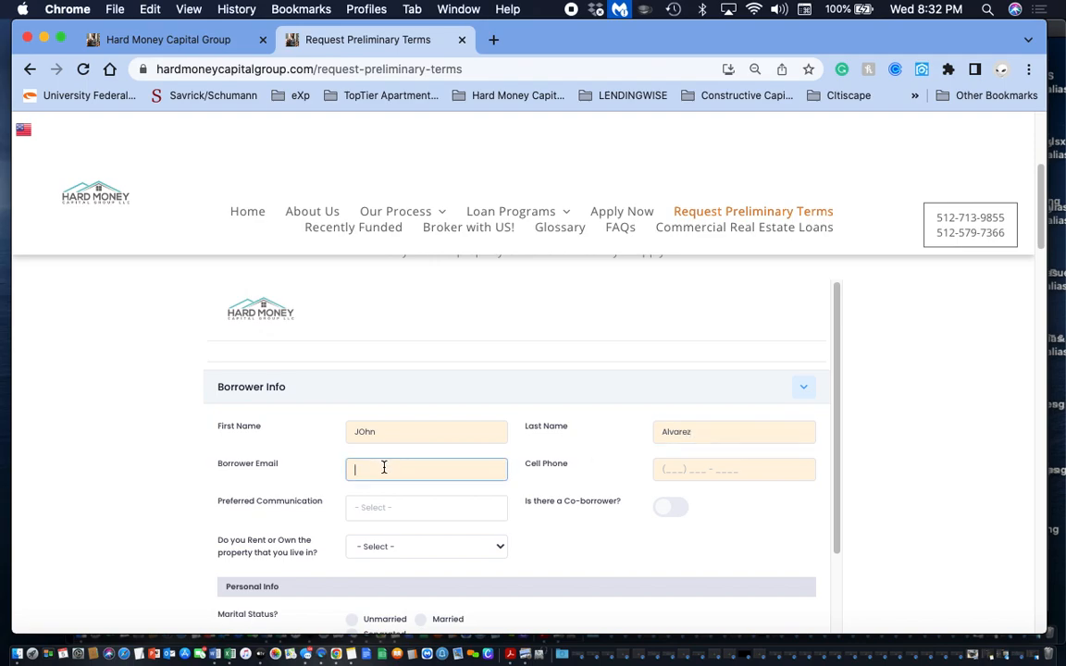
- Dismiss the alert about importing stored info and enter the borrower's cell phone number
{"action": "left_click", "coordinate": [671, 470]}
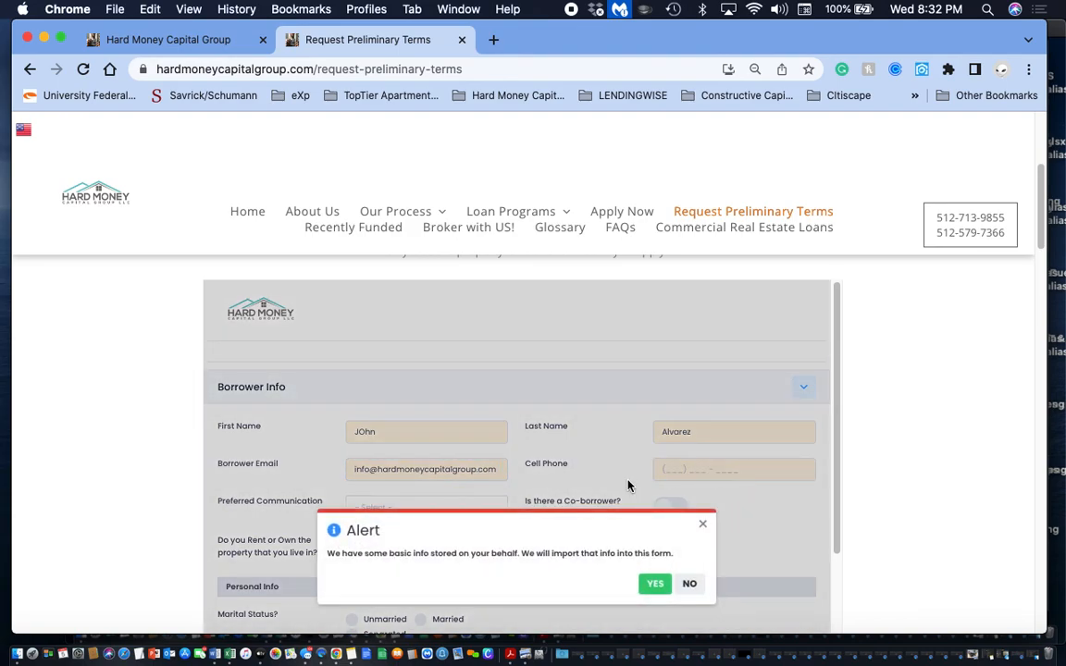
{"action": "scroll", "coordinate": [628, 484], "scroll_direction": "down", "scroll_amount": 2}
{"action": "scroll", "coordinate": [628, 484], "scroll_direction": "down", "scroll_amount": 1}
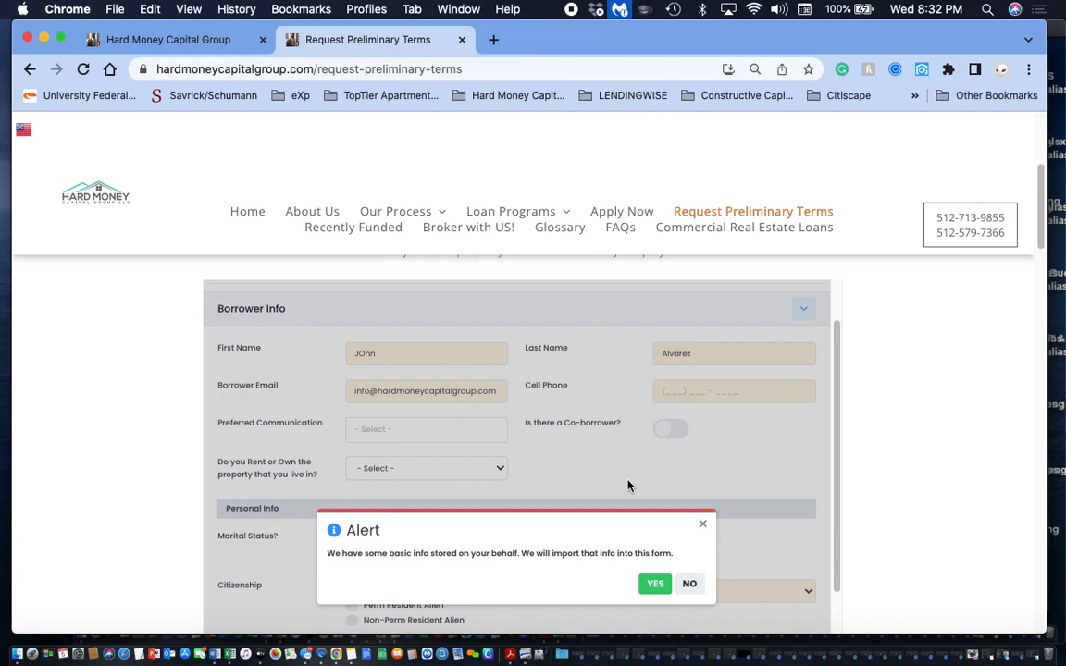
{"action": "left_click", "coordinate": [704, 526]}
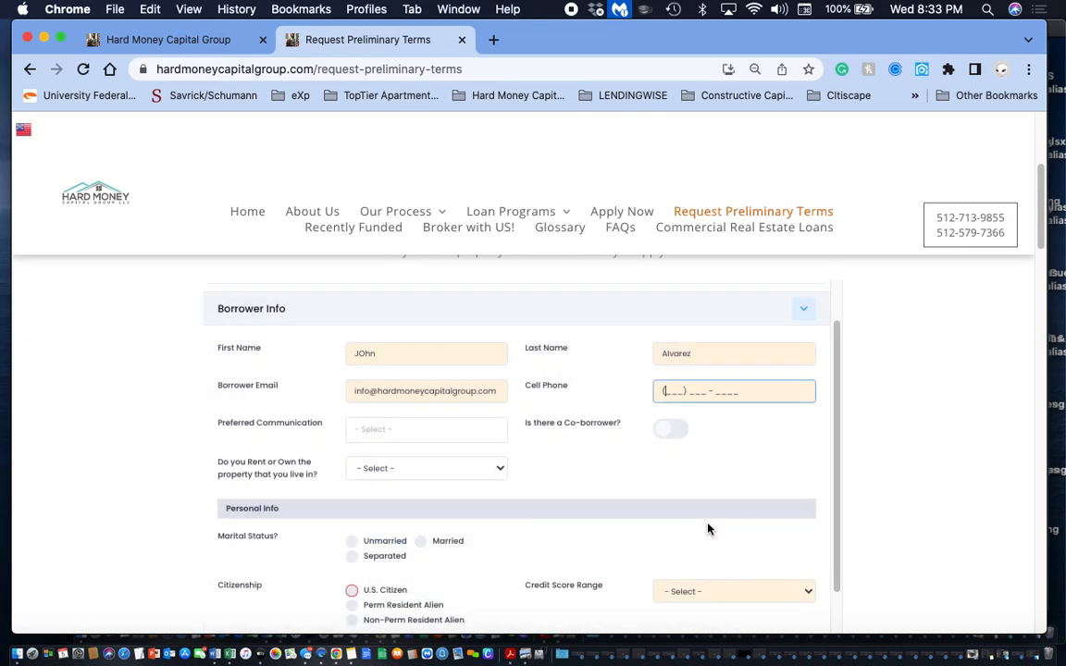
- Set the preferred communication to E-mail and try the co-borrower option, leaving it switched off
{"action": "left_click", "coordinate": [431, 435]}
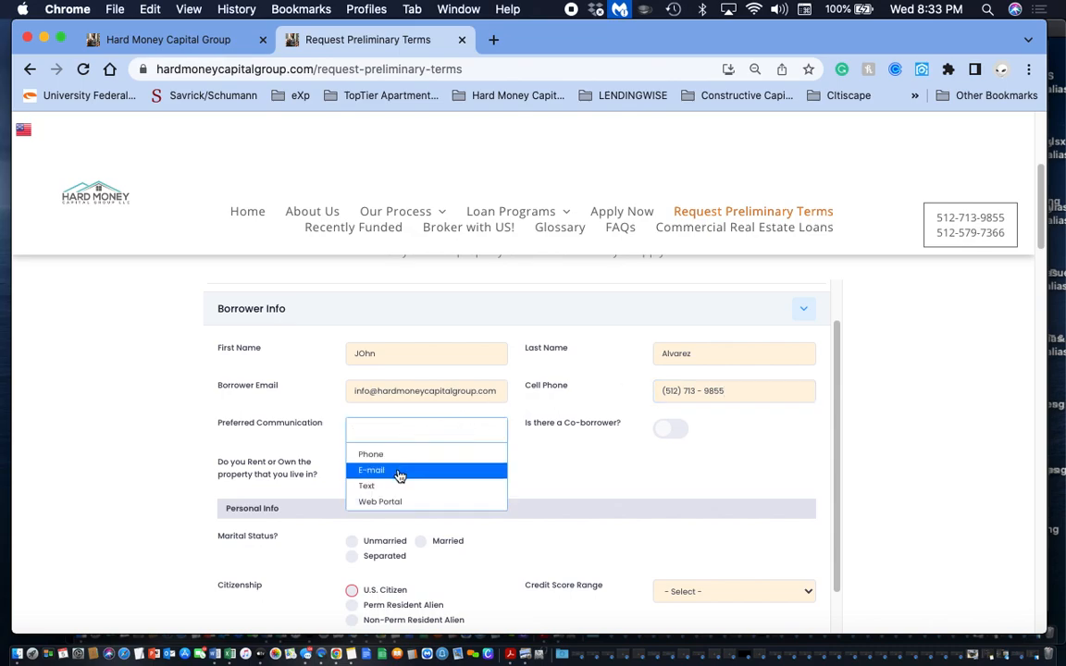
{"action": "left_click", "coordinate": [399, 470]}
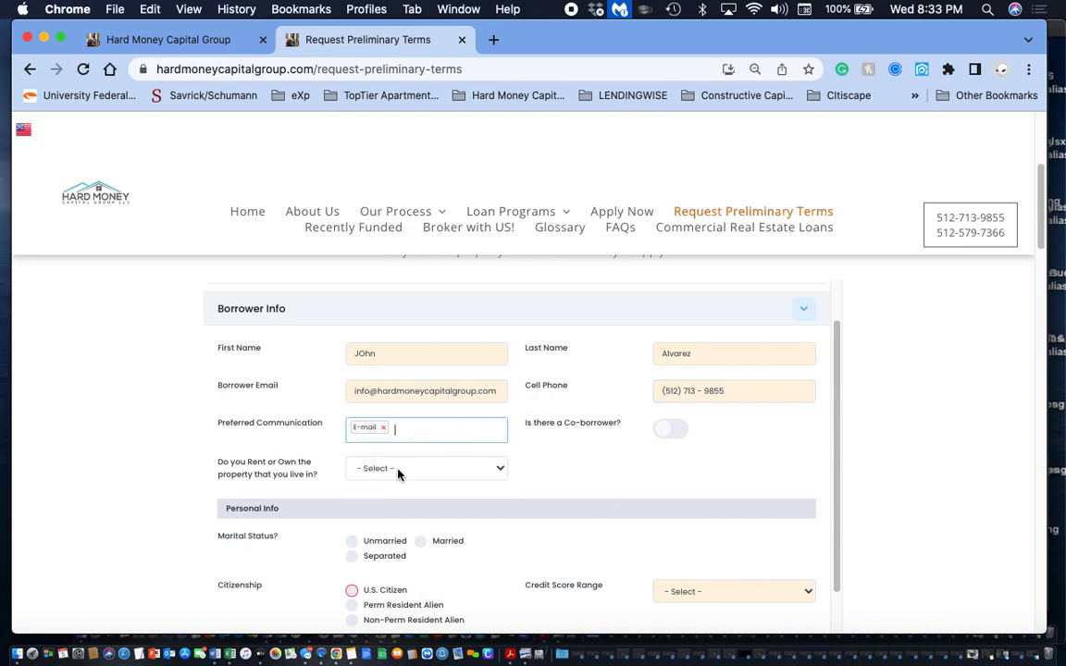
{"action": "left_click", "coordinate": [676, 434]}
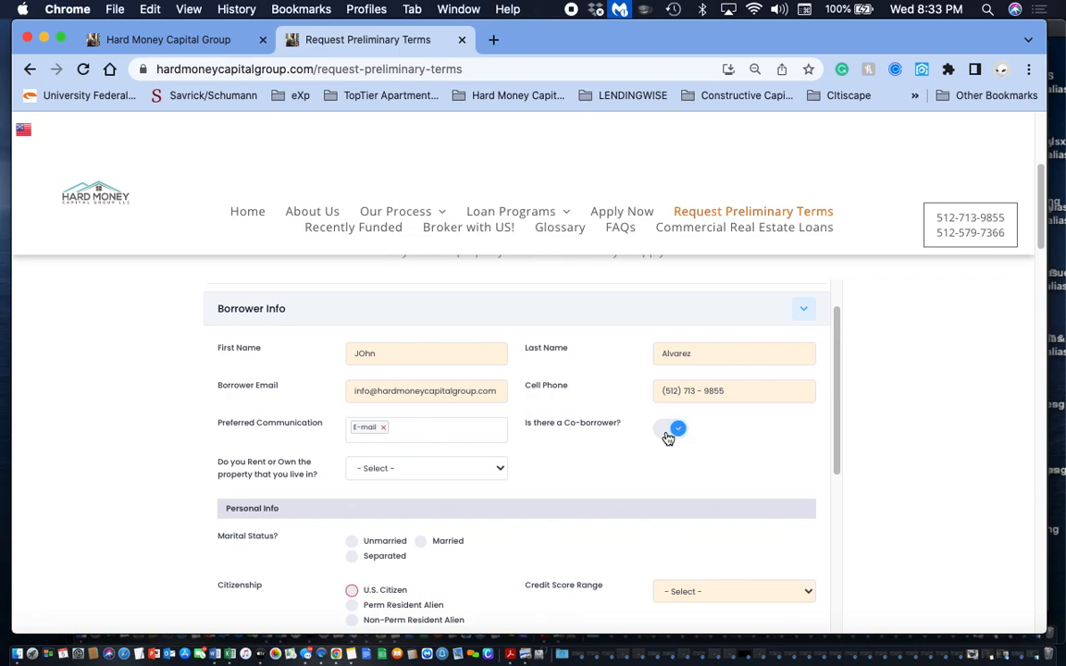
{"action": "left_click", "coordinate": [669, 437]}
- Set the residence status to Own and the marital status to Unmarried, after trying Married
{"action": "scroll", "coordinate": [450, 468], "scroll_direction": "down", "scroll_amount": 2}
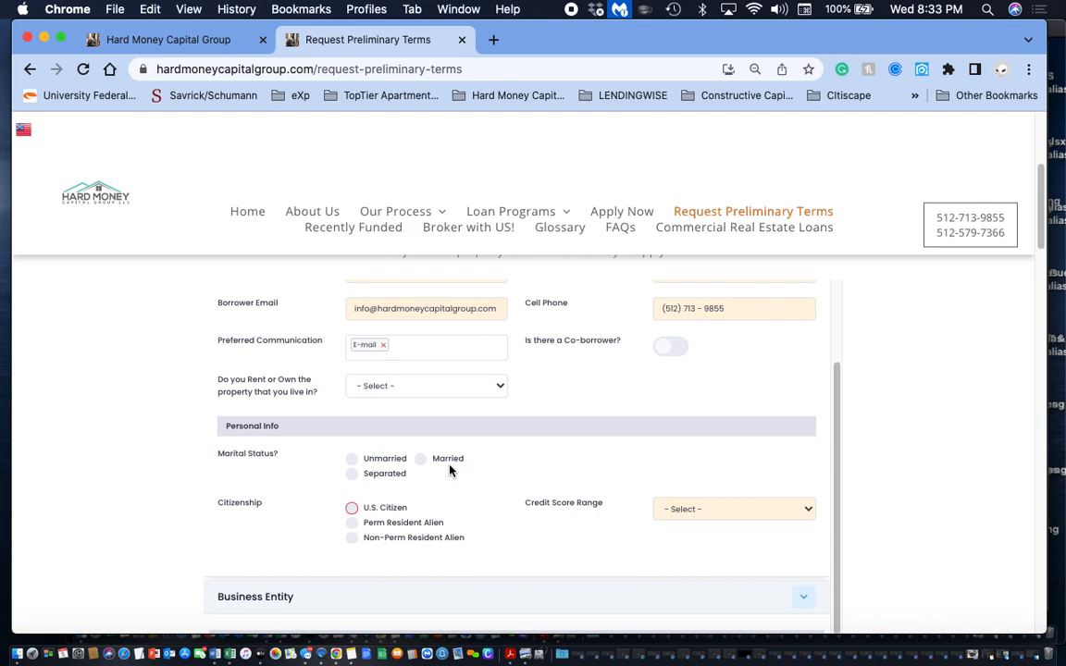
{"action": "left_click", "coordinate": [424, 387]}
{"action": "left_click", "coordinate": [408, 395]}
{"action": "left_click", "coordinate": [422, 461]}
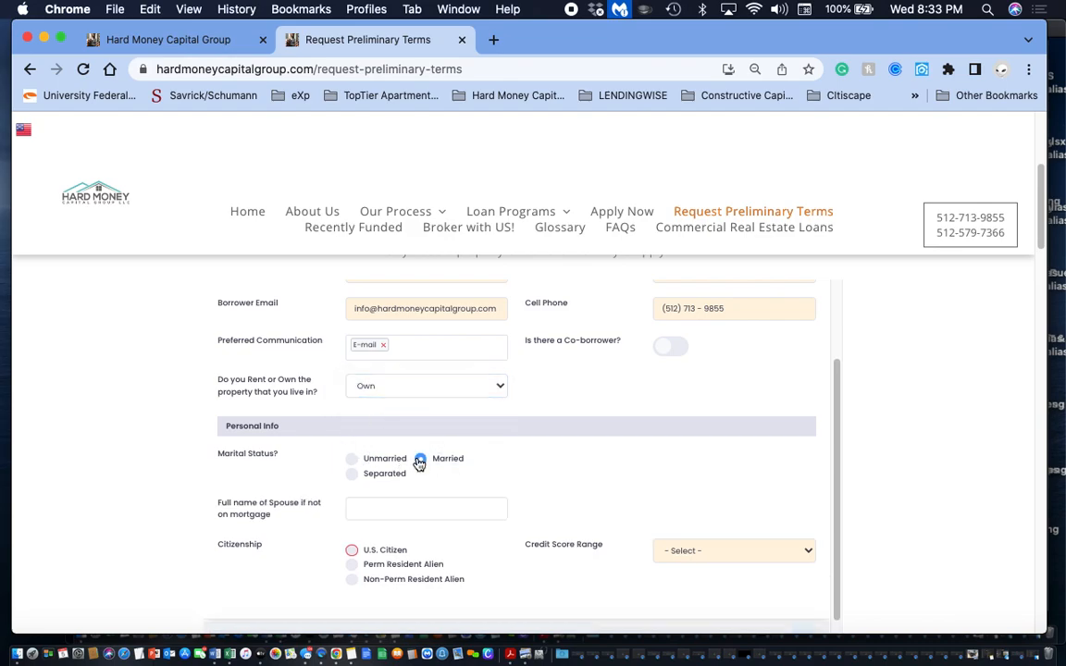
{"action": "left_click", "coordinate": [353, 460]}
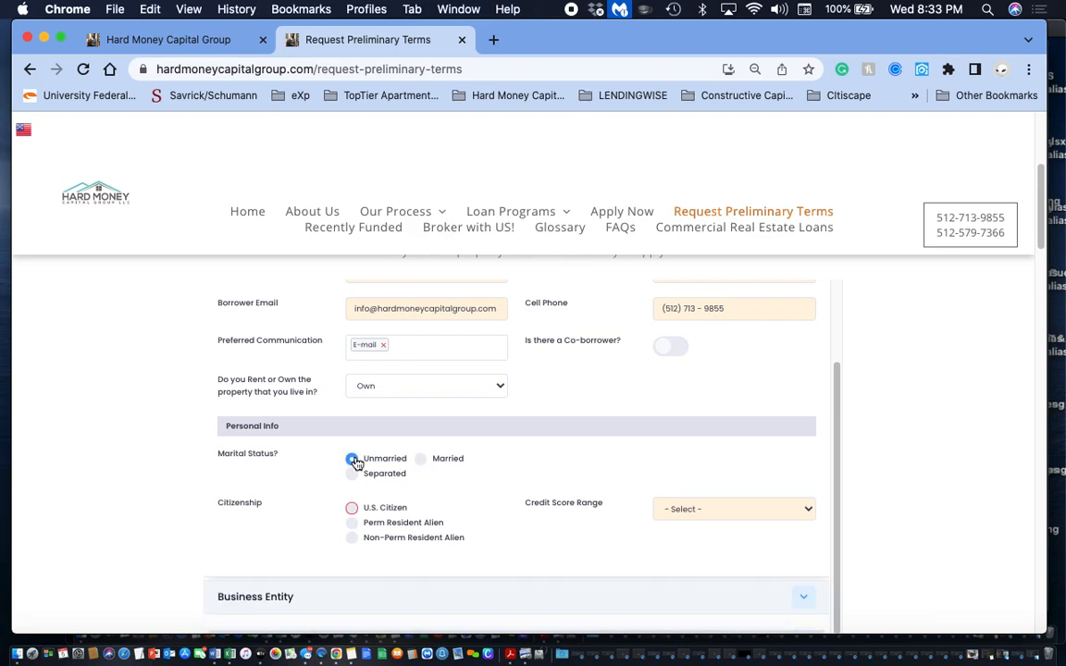
- Set the citizenship to U.S. Citizen and the credit score range to 680 - 719
{"action": "left_click", "coordinate": [351, 507]}
{"action": "left_click", "coordinate": [741, 513]}
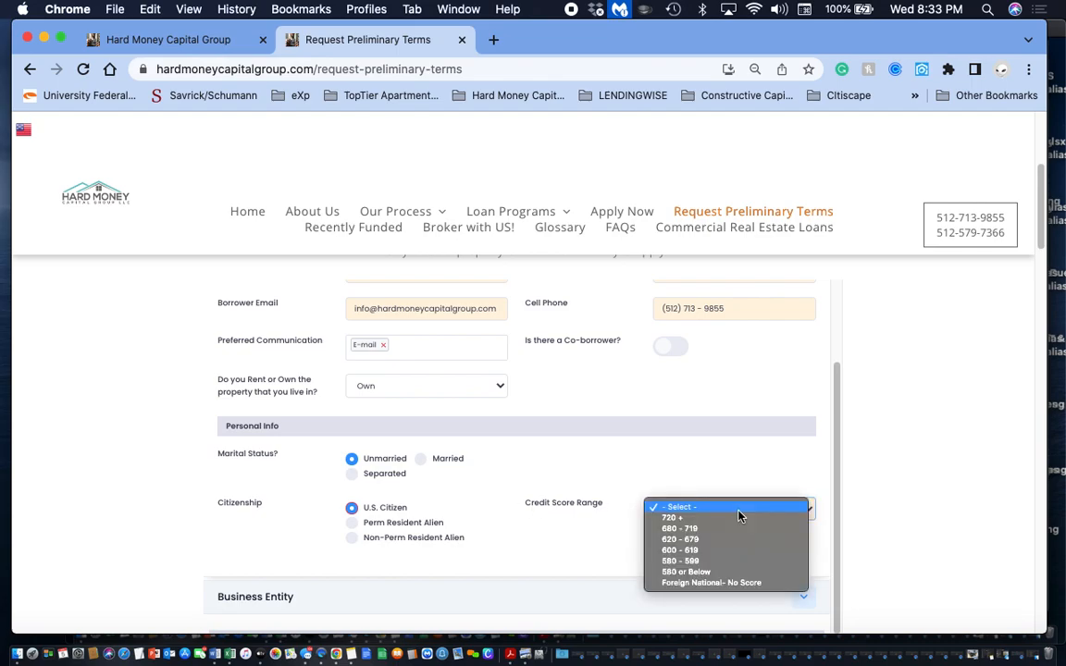
{"action": "left_click", "coordinate": [695, 531]}
- Enter "HArd Money Capital group" as the business entity name and fill in its federal tax ID
{"action": "scroll", "coordinate": [552, 514], "scroll_direction": "down", "scroll_amount": 5}
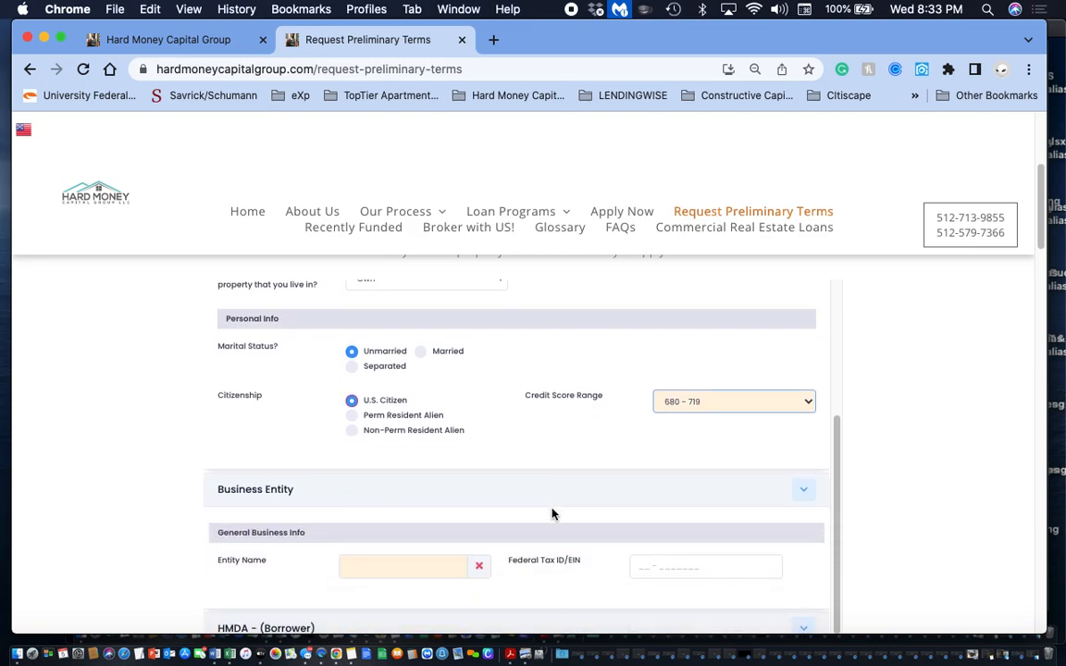
{"action": "left_click", "coordinate": [374, 359]}
{"action": "type", "text": "HArd M"}
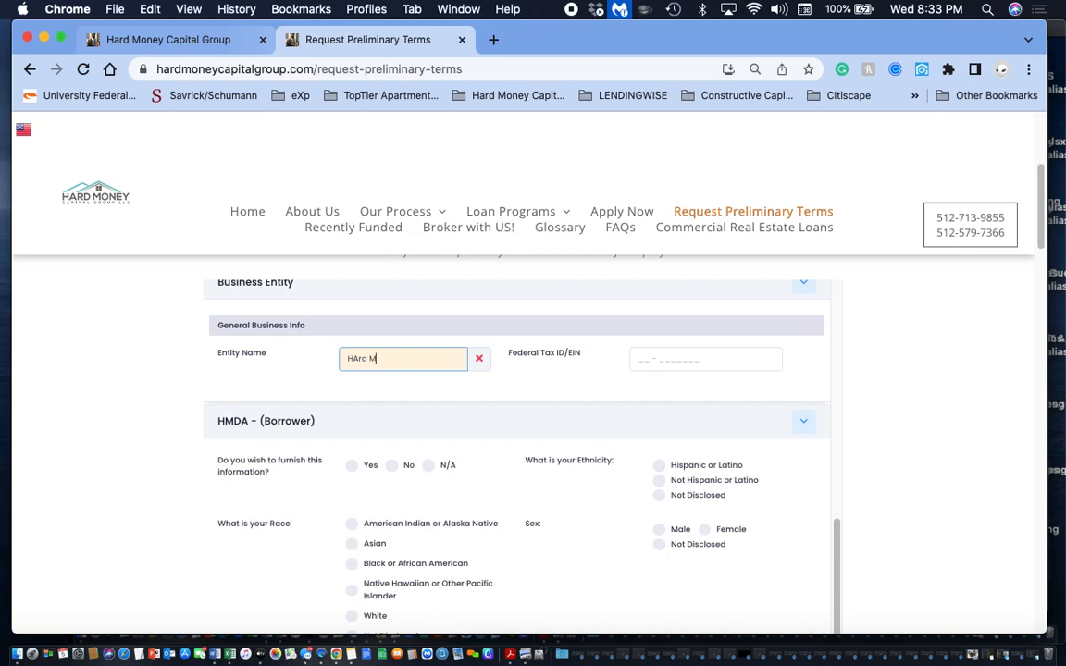
{"action": "type", "text": "oney Capital group"}
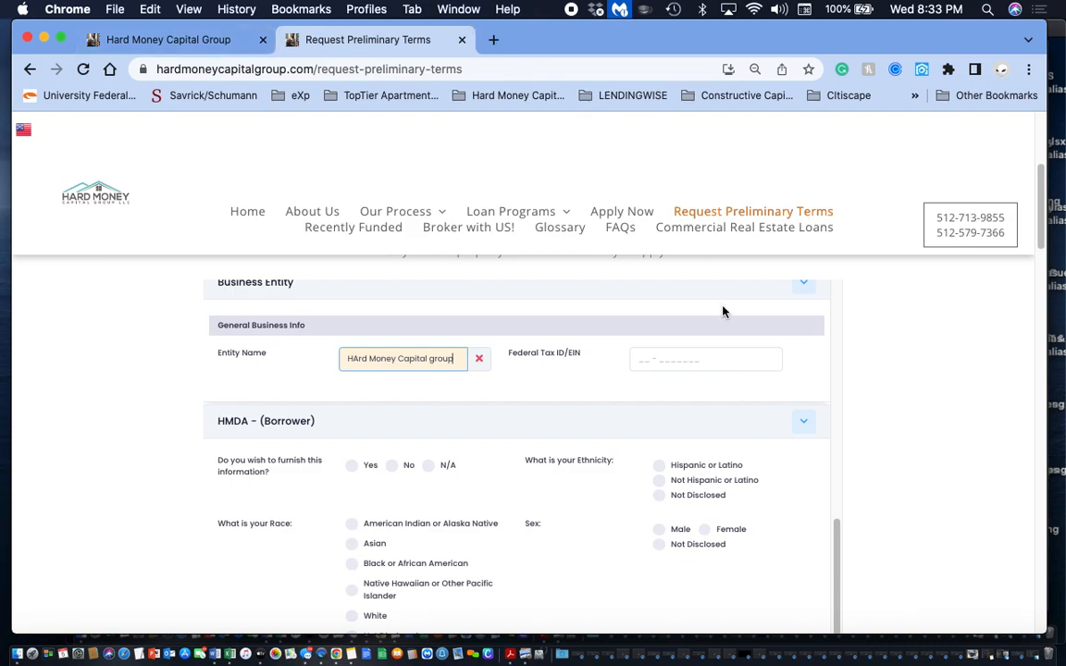
{"action": "left_click", "coordinate": [651, 363]}
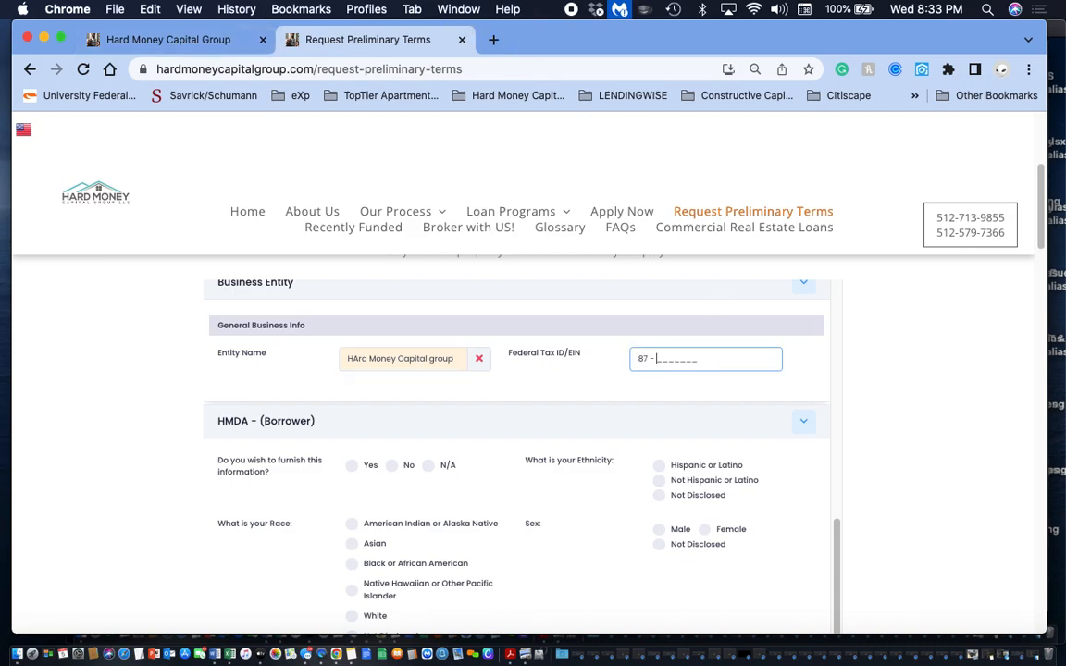
- Answer No to furnishing the borrower's HMDA information and continue to the form's next section
{"action": "scroll", "coordinate": [310, 397], "scroll_direction": "down", "scroll_amount": 2}
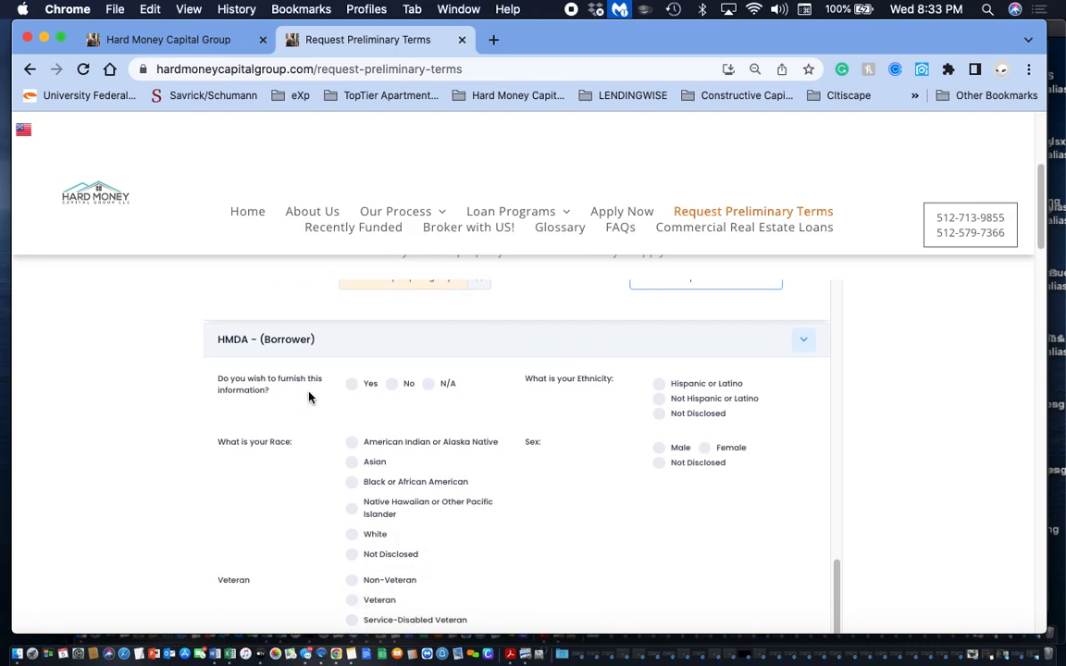
{"action": "left_click", "coordinate": [393, 383]}
{"action": "scroll", "coordinate": [329, 437], "scroll_direction": "down", "scroll_amount": 5}
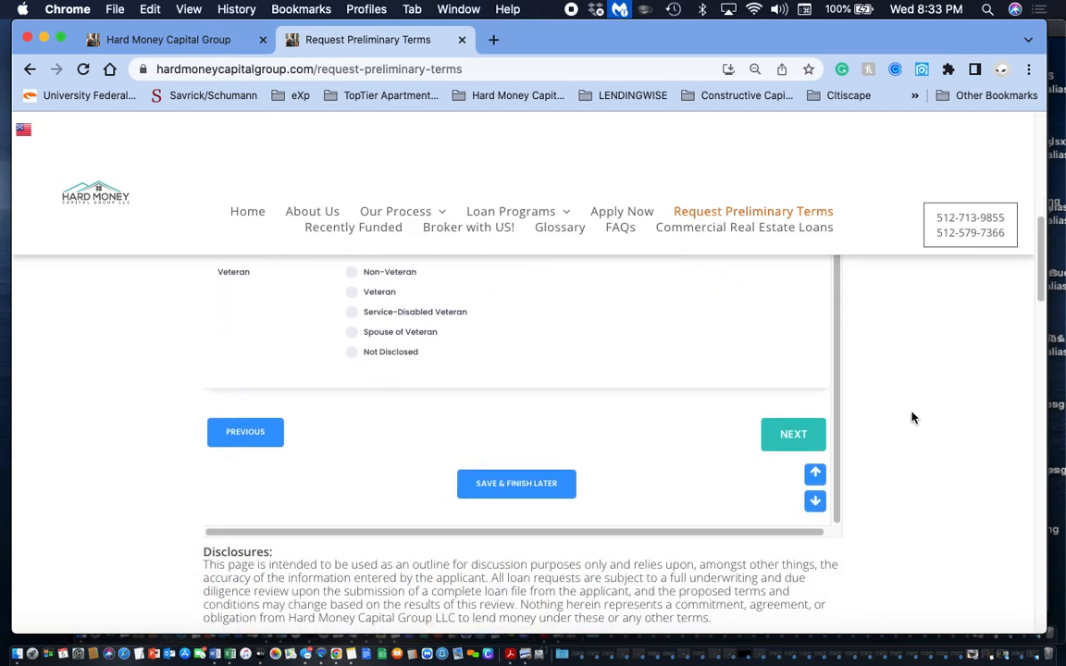
{"action": "left_click", "coordinate": [802, 436]}
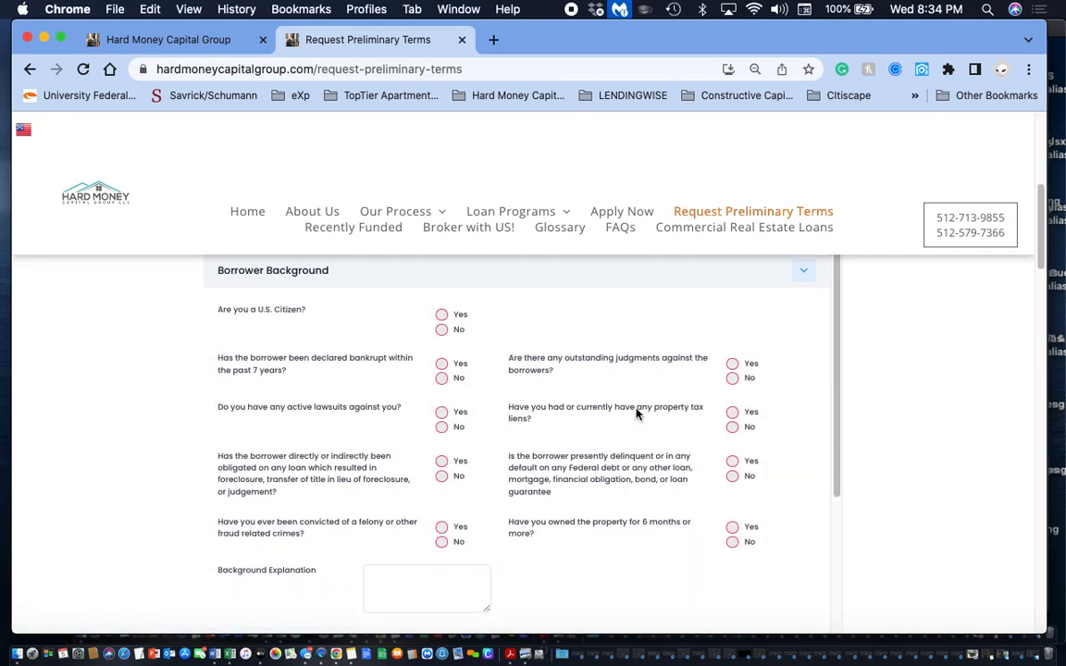
- In Borrower Background, answer Yes to being a U.S. citizen and No to all the other questions
{"action": "left_click", "coordinate": [441, 363]}
{"action": "left_click", "coordinate": [442, 428]}
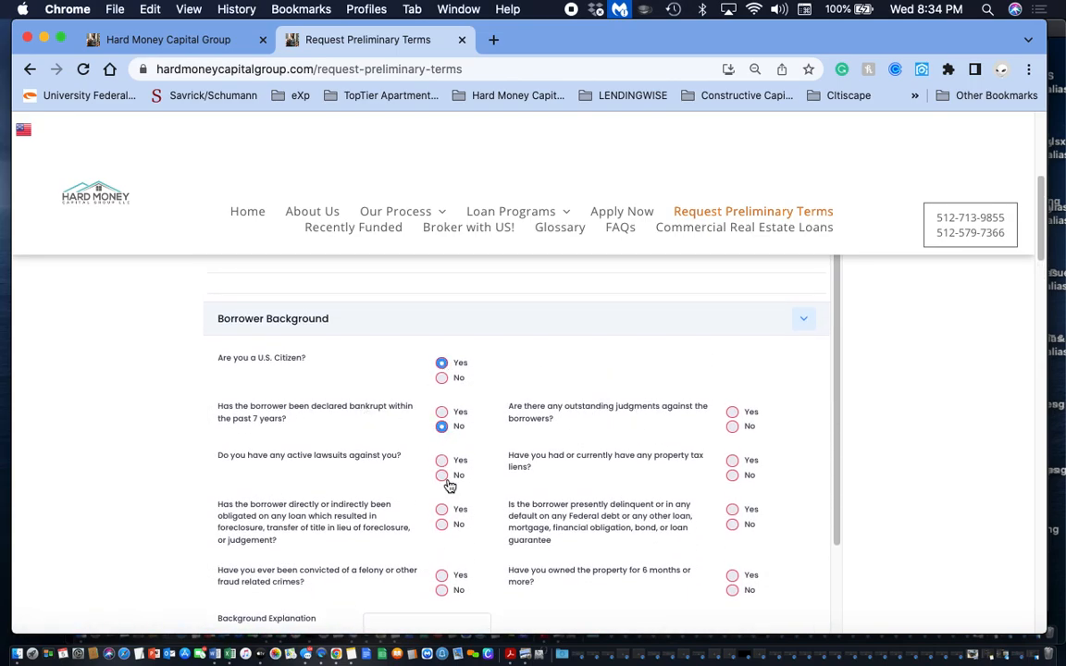
{"action": "left_click", "coordinate": [441, 475]}
{"action": "left_click", "coordinate": [444, 526]}
{"action": "left_click", "coordinate": [444, 591]}
{"action": "left_click", "coordinate": [732, 591]}
{"action": "left_click", "coordinate": [733, 525]}
{"action": "left_click", "coordinate": [732, 476]}
{"action": "left_click", "coordinate": [733, 427]}
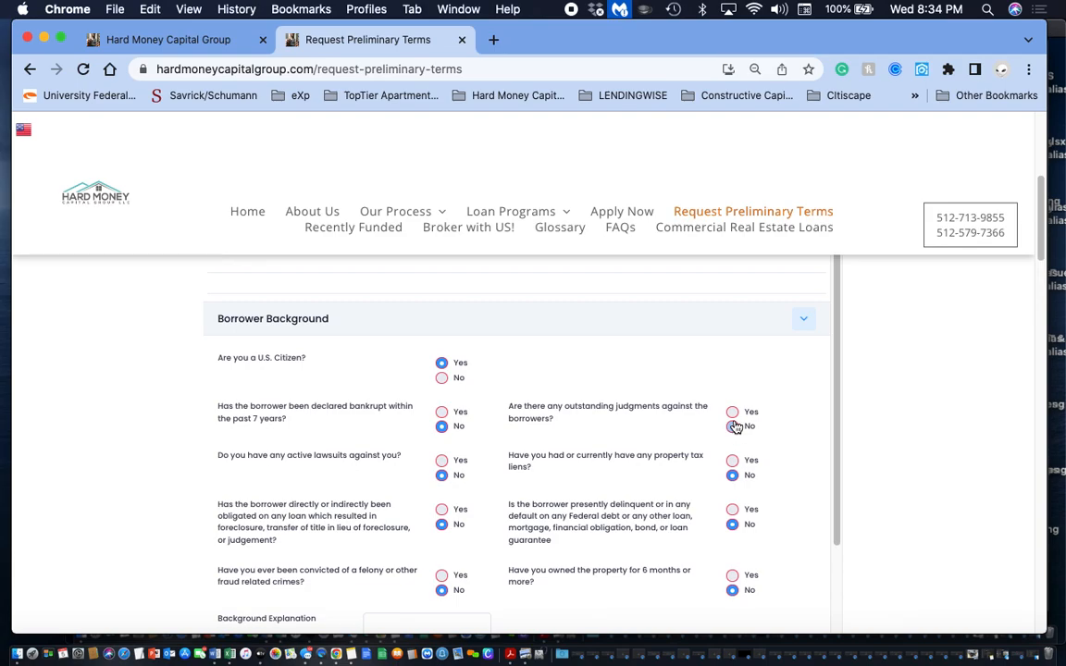
- Try the Yes answer to the felony or fraud conviction question and return it to No
{"action": "scroll", "coordinate": [599, 455], "scroll_direction": "down", "scroll_amount": 3}
{"action": "scroll", "coordinate": [599, 455], "scroll_direction": "down", "scroll_amount": 2}
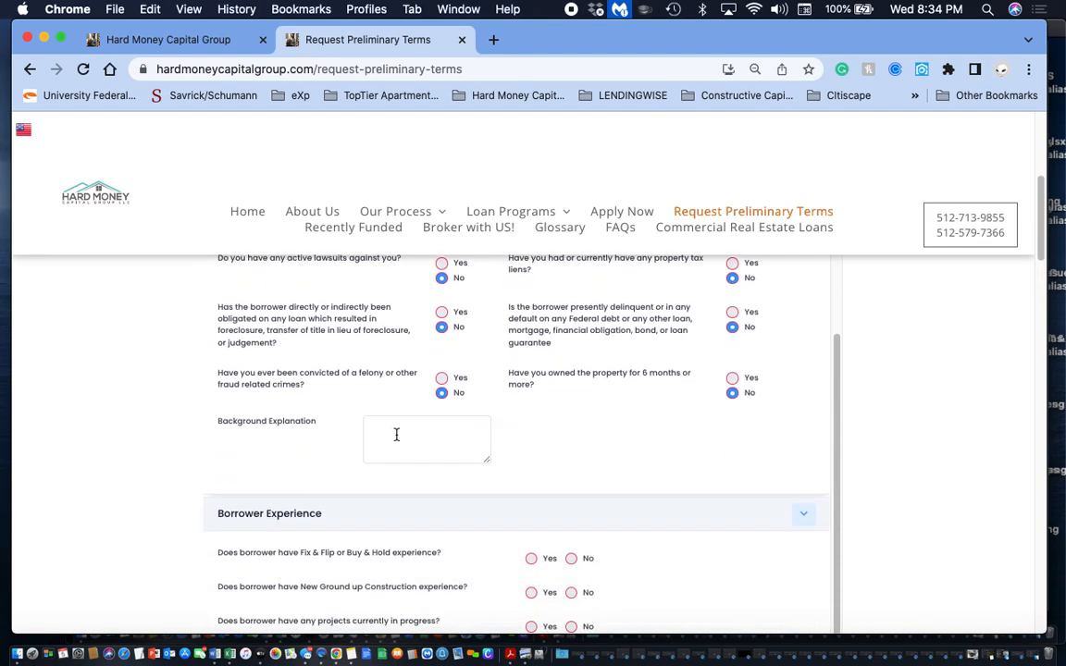
{"action": "left_click", "coordinate": [442, 379]}
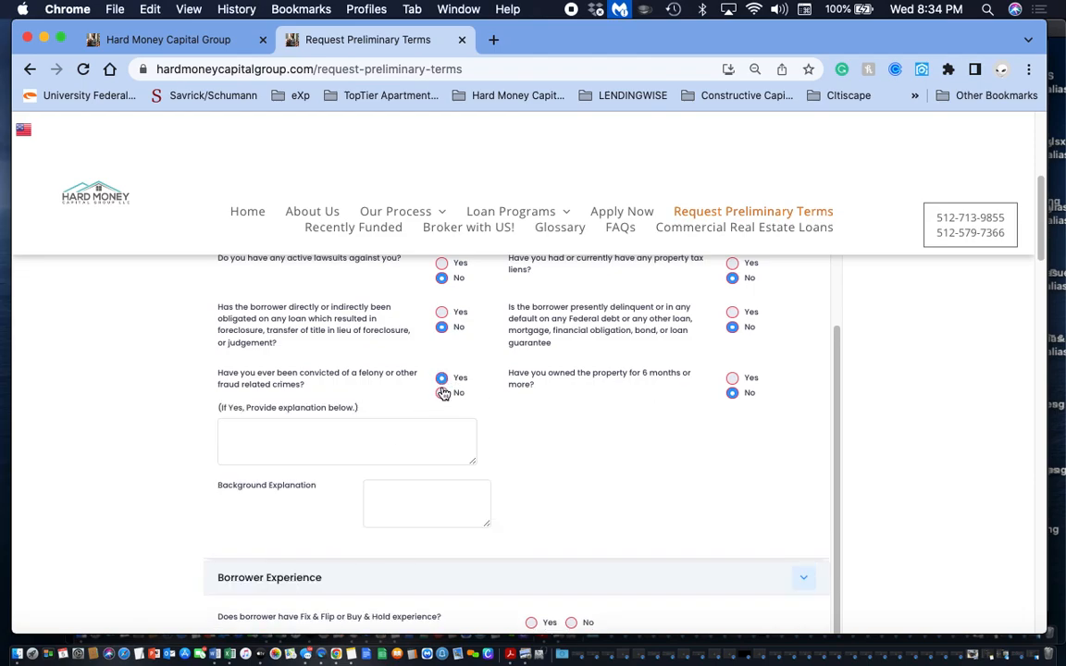
{"action": "left_click", "coordinate": [443, 393]}
- Answer Yes to fix and flip experience, with 1 year of experience and 3 flips completed in the last 36 months
{"action": "scroll", "coordinate": [446, 463], "scroll_direction": "down", "scroll_amount": 3}
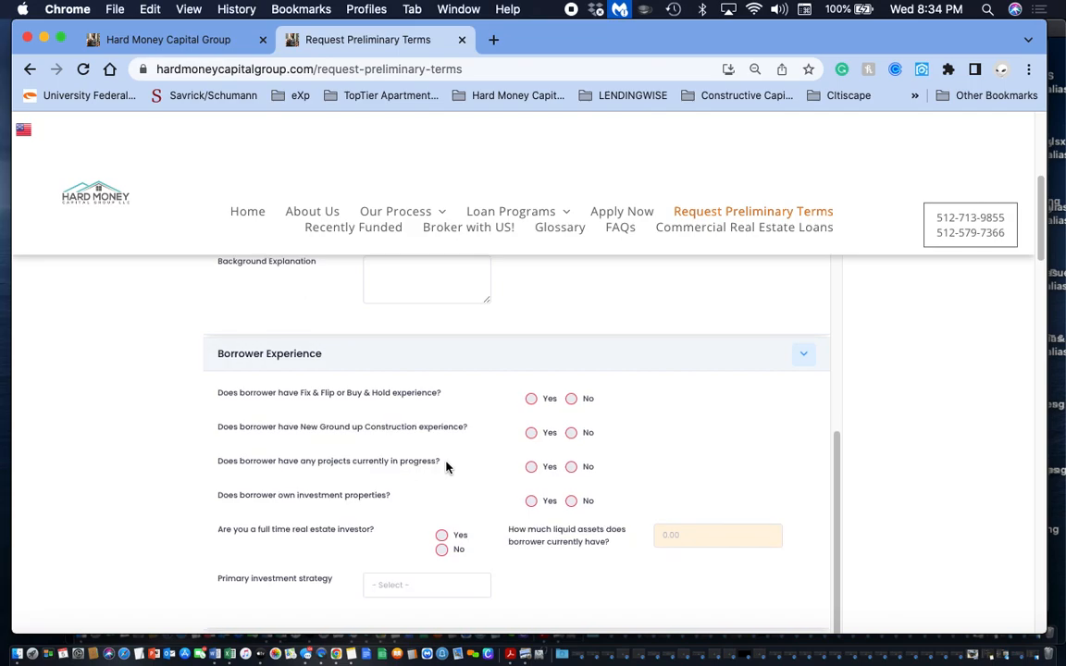
{"action": "left_click", "coordinate": [531, 400]}
{"action": "left_click", "coordinate": [268, 449]}
{"action": "type", "text": "1"}
{"action": "key", "text": "Tab"}
{"action": "type", "text": "3"}
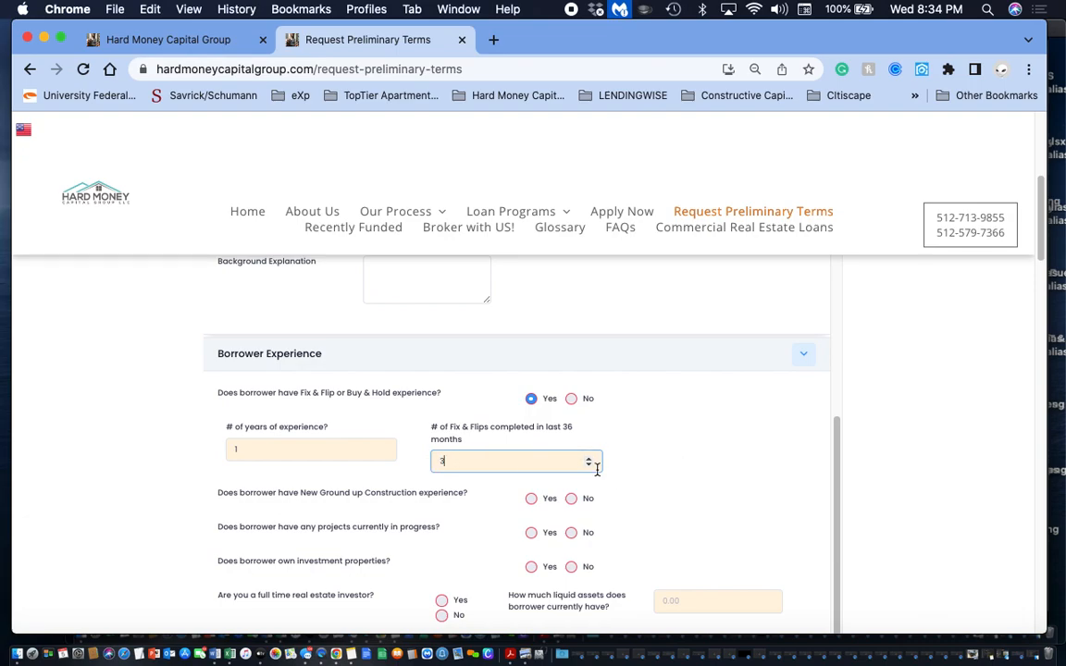
- Answer No to new ground-up construction experience after trying Yes, and report 1 project currently in progress
{"action": "left_click", "coordinate": [533, 499]}
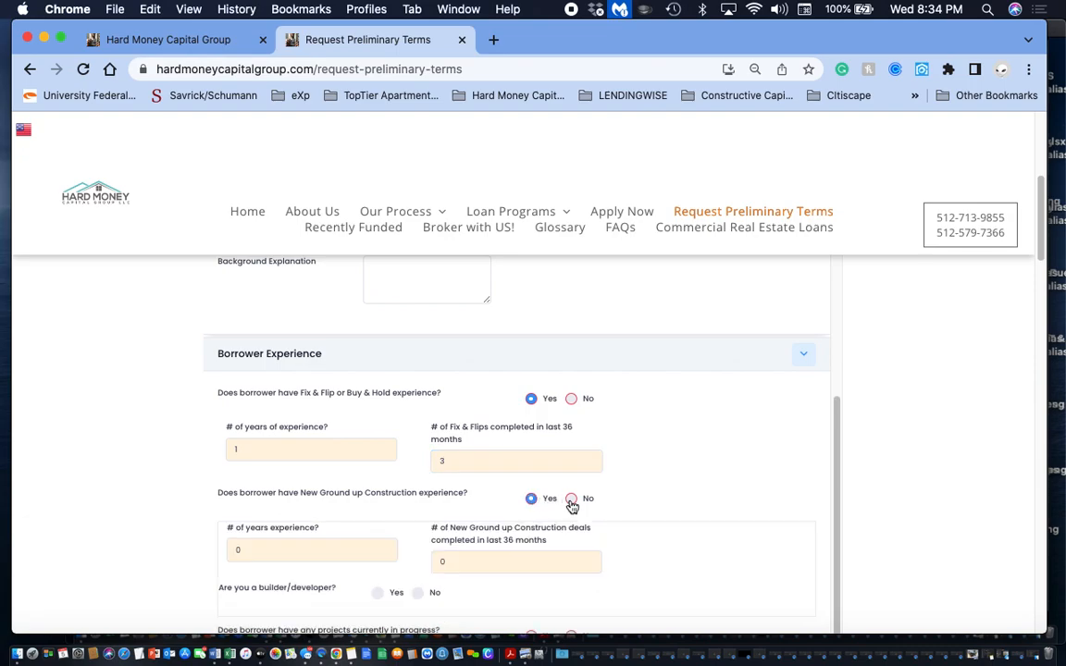
{"action": "left_click", "coordinate": [571, 499]}
{"action": "scroll", "coordinate": [571, 505], "scroll_direction": "down", "scroll_amount": 2}
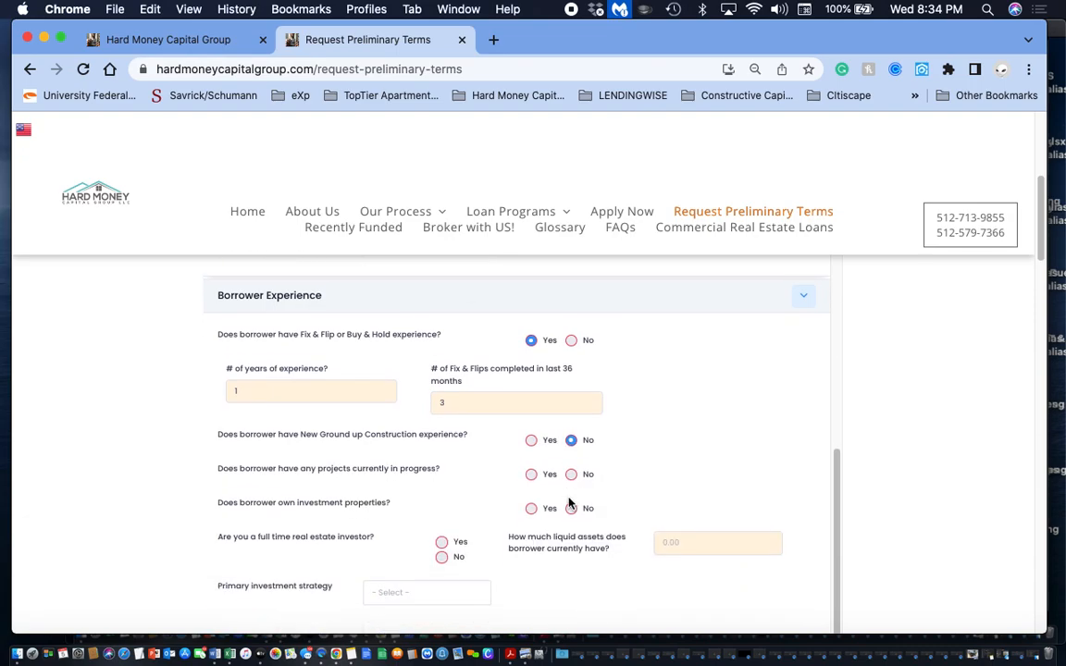
{"action": "left_click", "coordinate": [531, 474]}
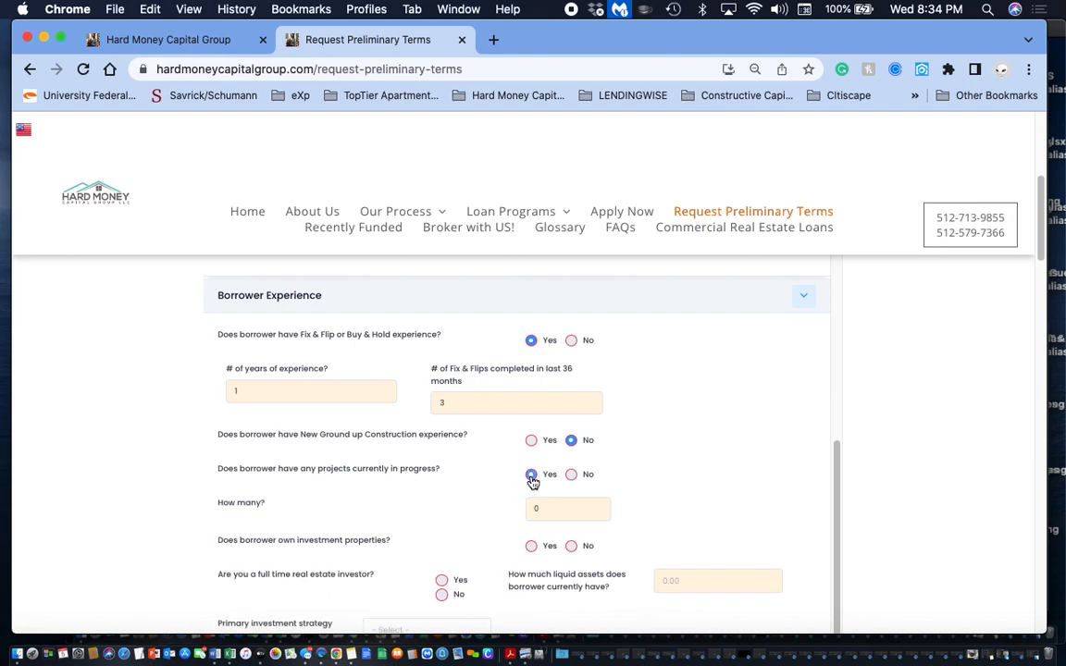
{"action": "left_click_drag", "start_coordinate": [543, 508], "coordinate": [498, 510]}
{"action": "type", "text": "1"}
{"action": "left_click", "coordinate": [681, 454]}
- Try Yes for owning investment properties and settle on No
{"action": "scroll", "coordinate": [401, 500], "scroll_direction": "down", "scroll_amount": 1}
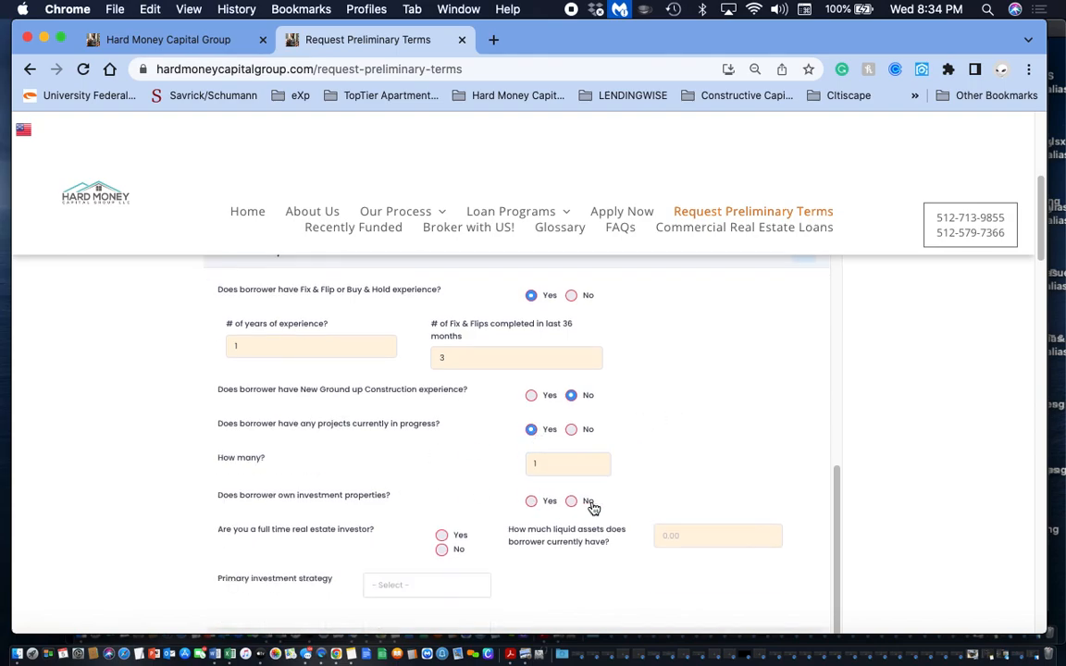
{"action": "left_click", "coordinate": [532, 502]}
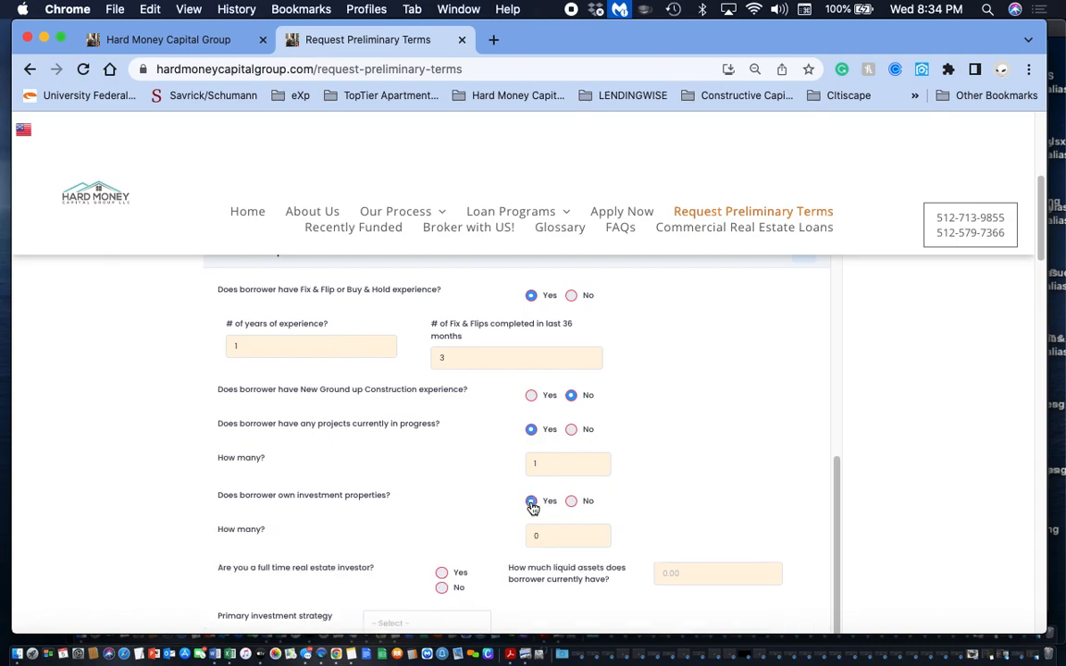
{"action": "left_click", "coordinate": [571, 501]}
- Mark the borrower as a full-time real estate investor and set the liquid assets to 30000
{"action": "scroll", "coordinate": [391, 508], "scroll_direction": "down", "scroll_amount": 2}
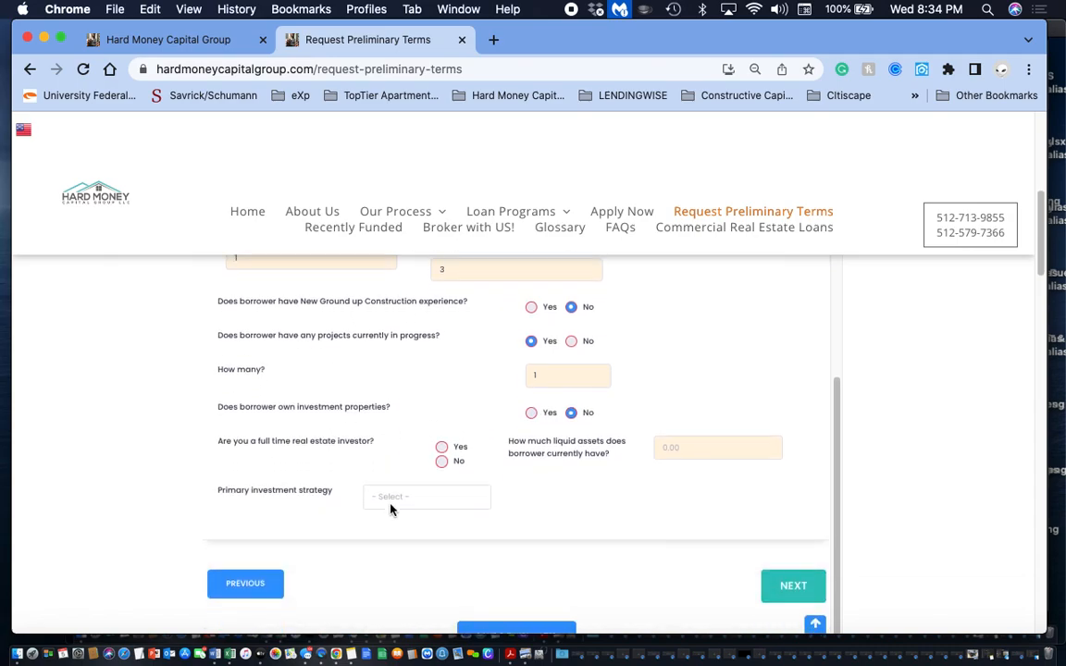
{"action": "left_click", "coordinate": [441, 447]}
{"action": "left_click", "coordinate": [735, 450]}
{"action": "type", "text": "300000.00"}
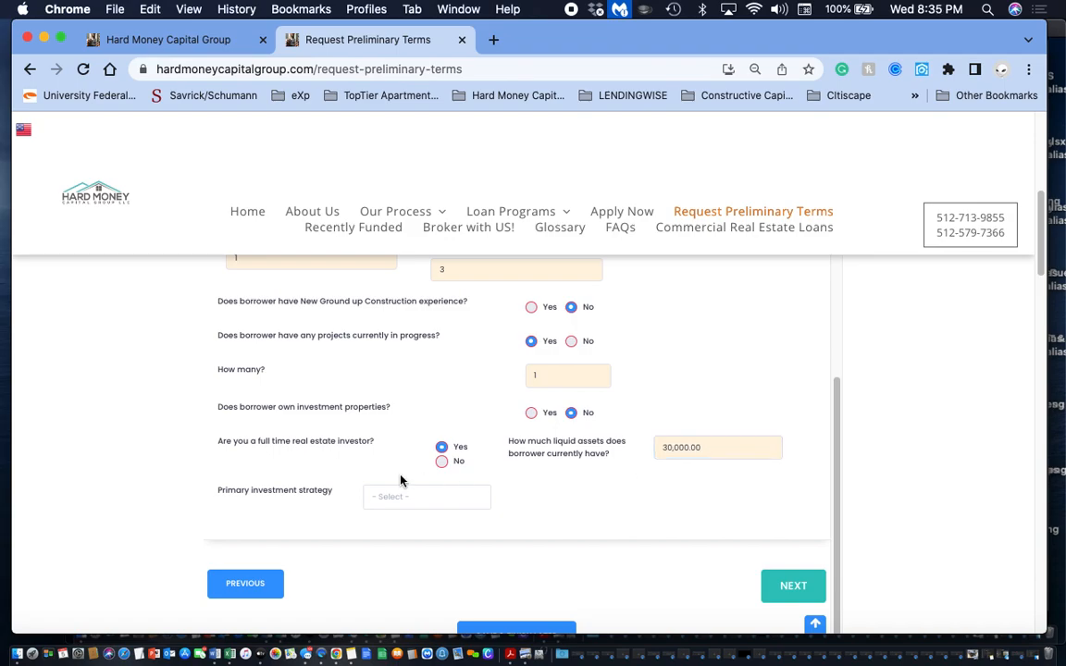
- Set the primary investment strategy to Residential fix & flip and continue to the form's next section
{"action": "left_click", "coordinate": [399, 500]}
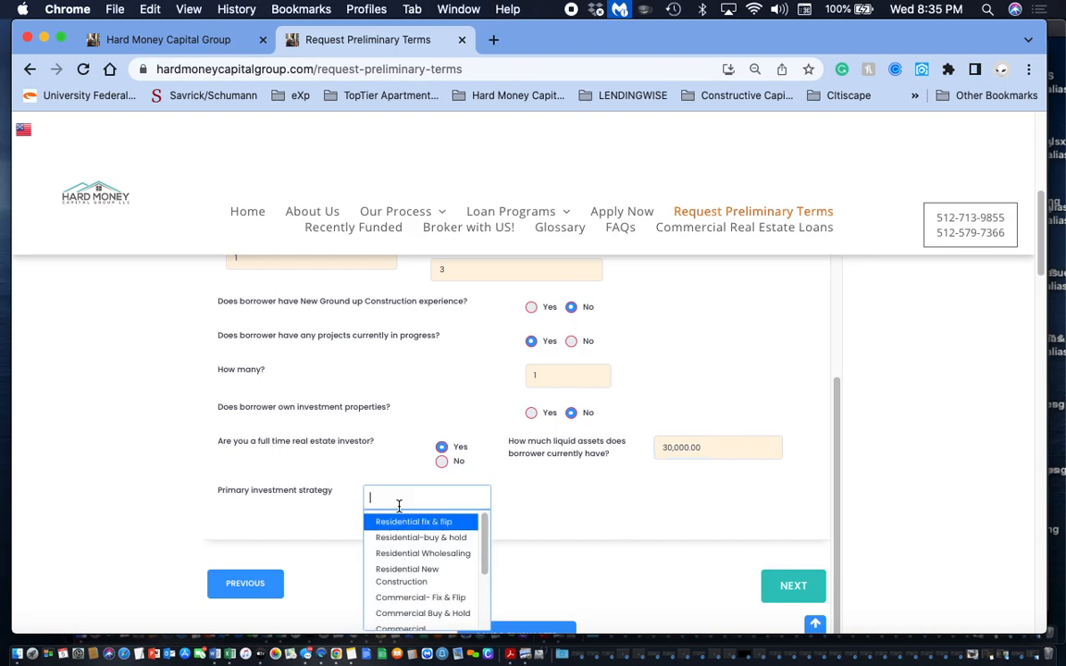
{"action": "left_click", "coordinate": [415, 522]}
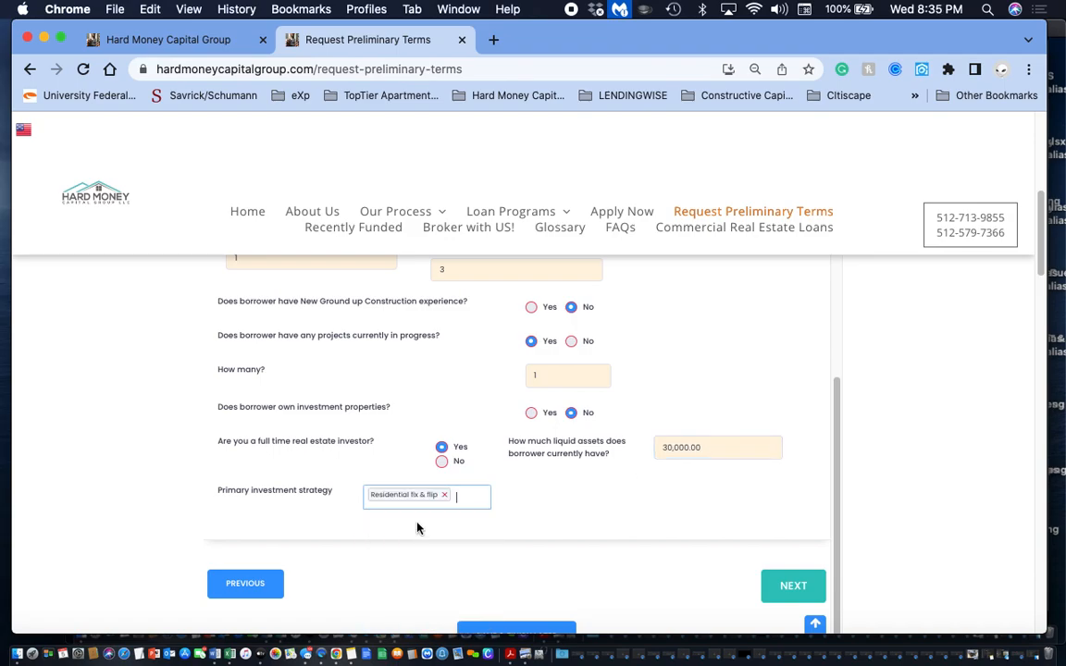
{"action": "left_click", "coordinate": [798, 594]}
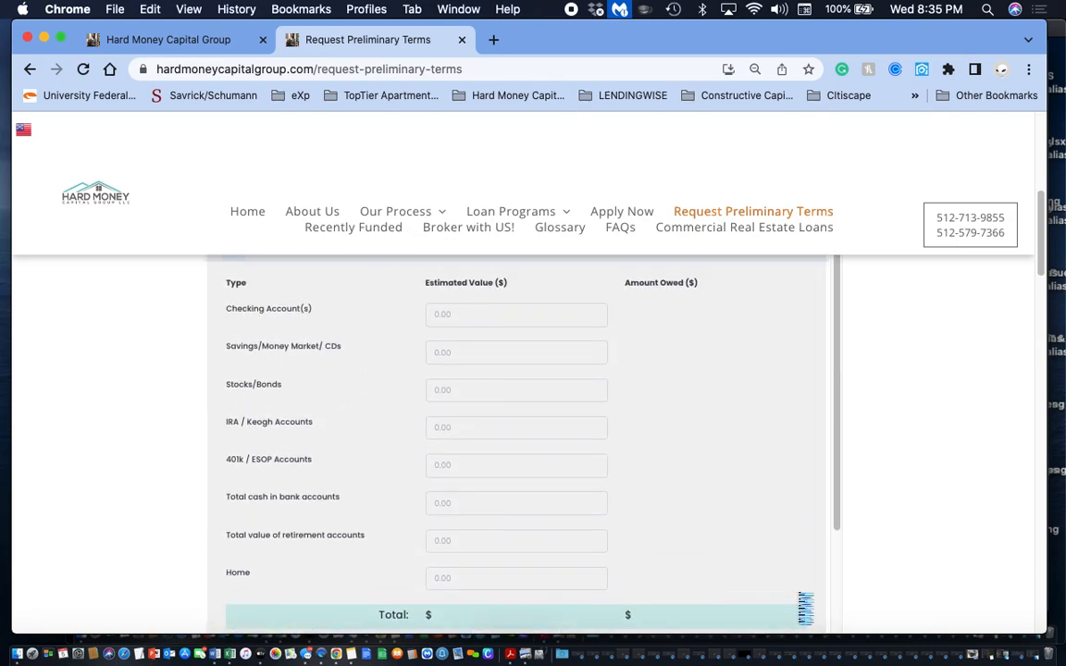
- Enter 10,000 each for checking accounts, savings and stocks/bonds, and continue to the form's next section
{"action": "left_click", "coordinate": [467, 326]}
{"action": "scroll", "coordinate": [468, 326], "scroll_direction": "up", "scroll_amount": 2}
{"action": "scroll", "coordinate": [467, 327], "scroll_direction": "down", "scroll_amount": 1}
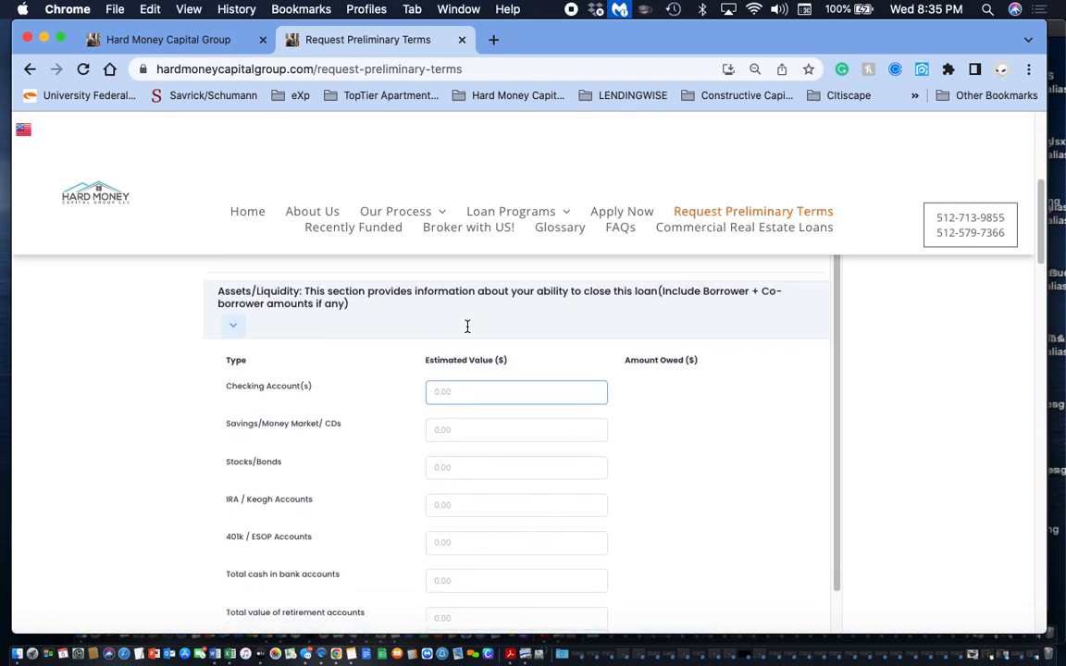
{"action": "type", "text": "10000"}
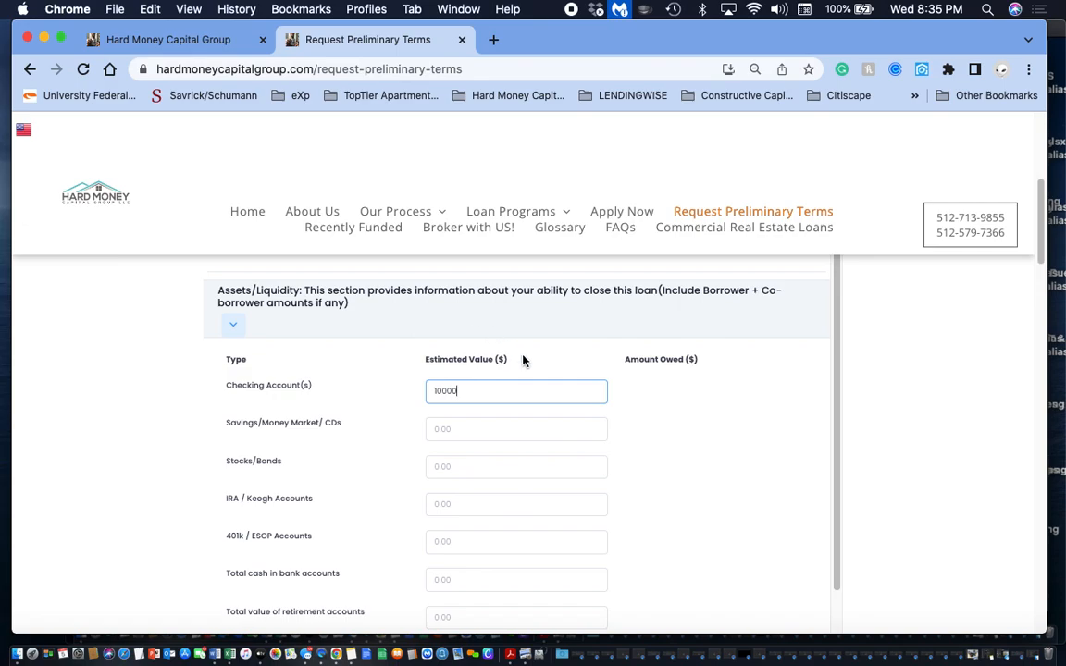
{"action": "left_click", "coordinate": [503, 428]}
{"action": "type", "text": "100000"}
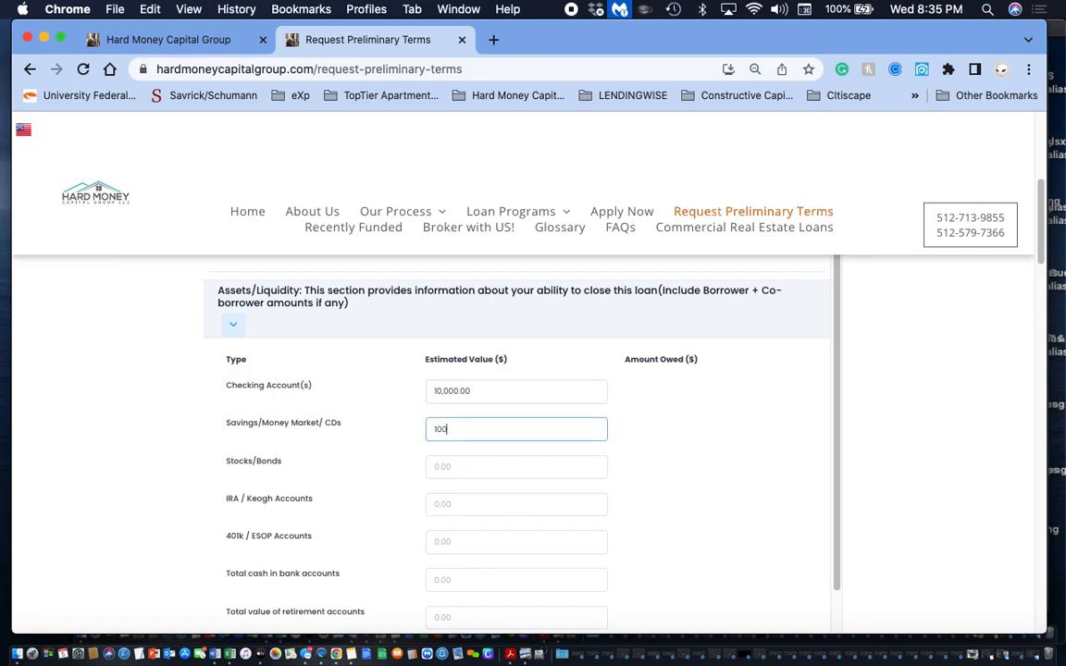
{"action": "left_click", "coordinate": [512, 467]}
{"action": "type", "text": "10000"}
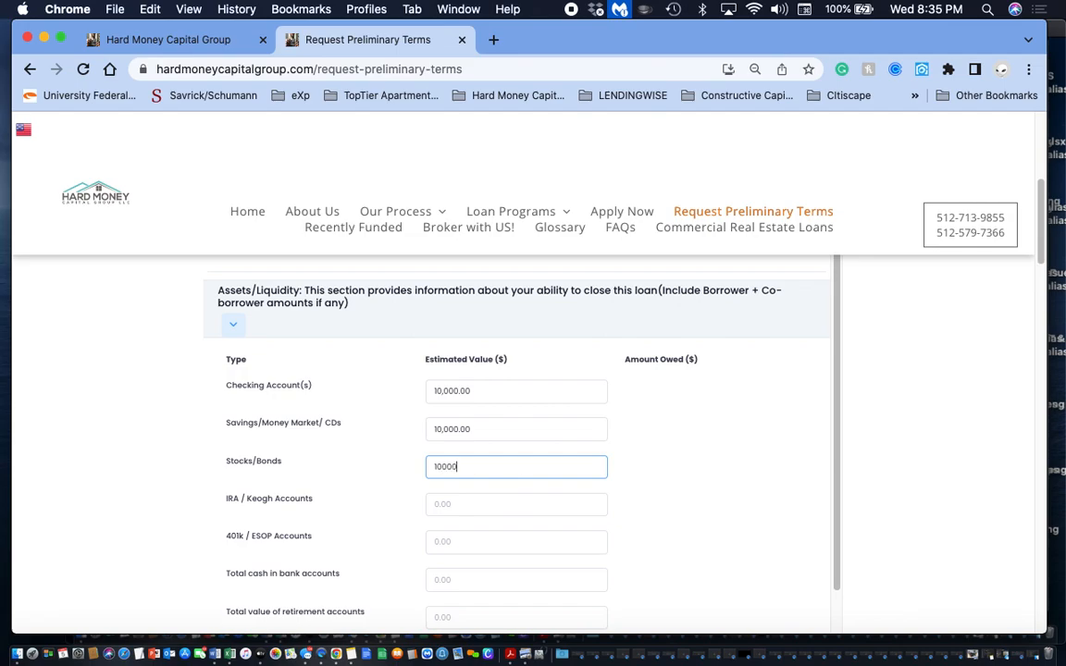
{"action": "left_click", "coordinate": [705, 421]}
{"action": "scroll", "coordinate": [705, 421], "scroll_direction": "down", "scroll_amount": 5}
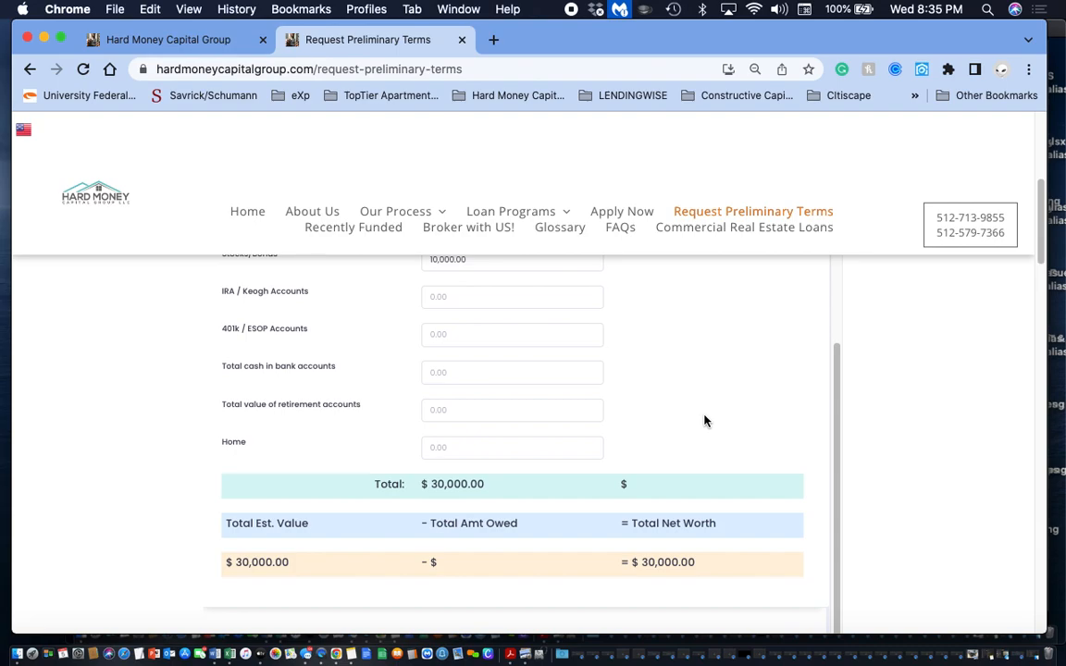
{"action": "scroll", "coordinate": [704, 422], "scroll_direction": "down", "scroll_amount": 3}
{"action": "left_click", "coordinate": [776, 520]}
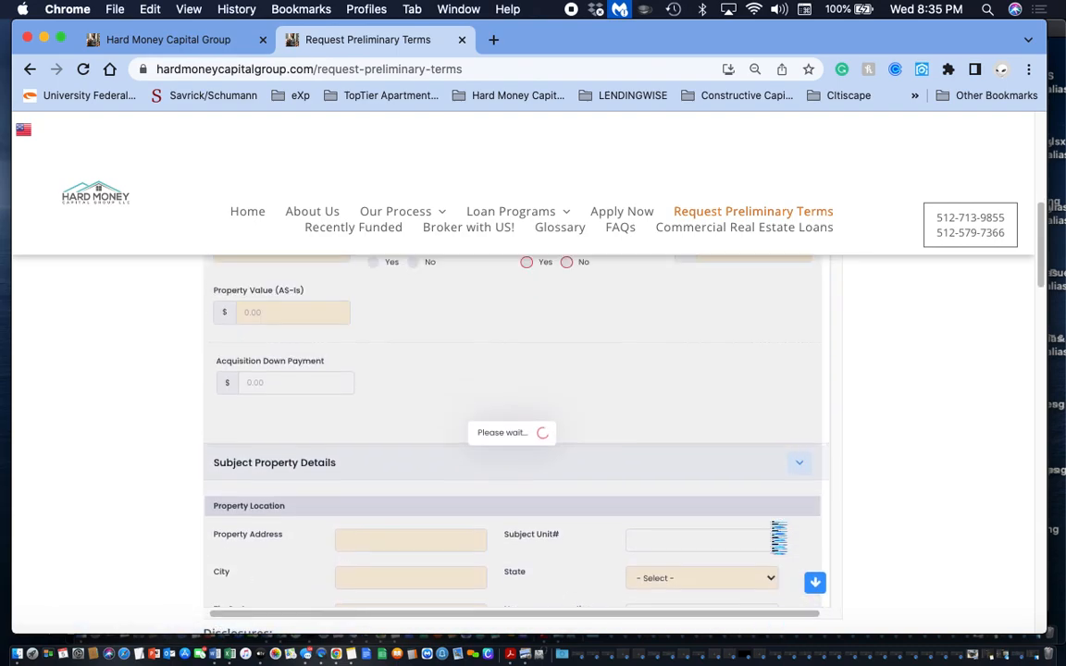
- Set the closing date in the Loan Terms section to 04/30/2023
{"action": "scroll", "coordinate": [780, 537], "scroll_direction": "up", "scroll_amount": 1}
{"action": "scroll", "coordinate": [412, 401], "scroll_direction": "up", "scroll_amount": 2}
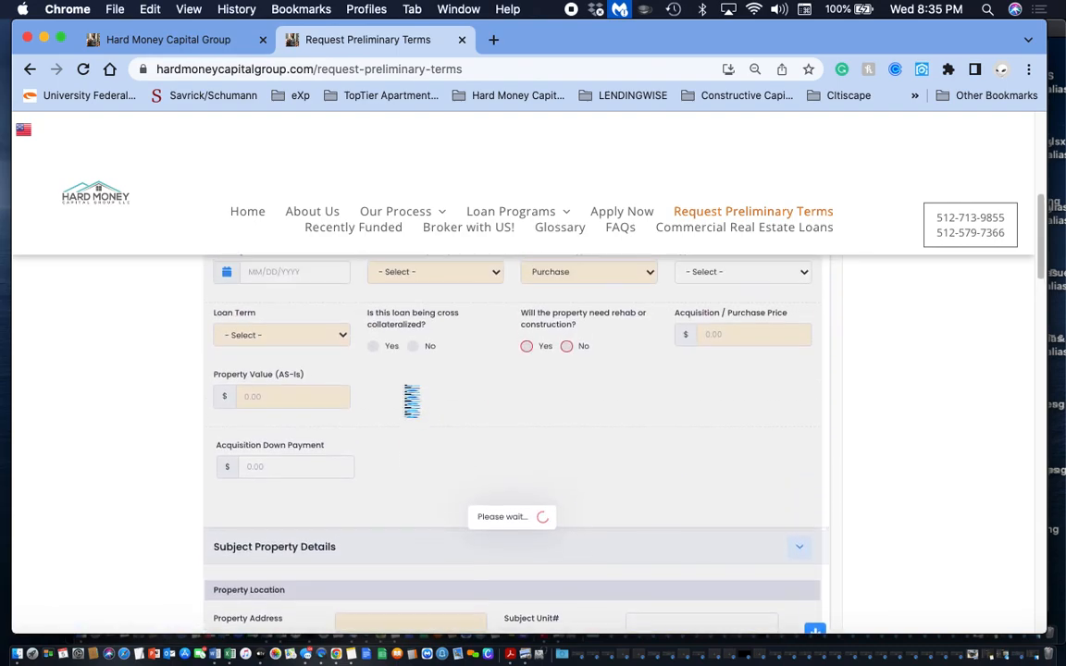
{"action": "scroll", "coordinate": [412, 401], "scroll_direction": "up", "scroll_amount": 2}
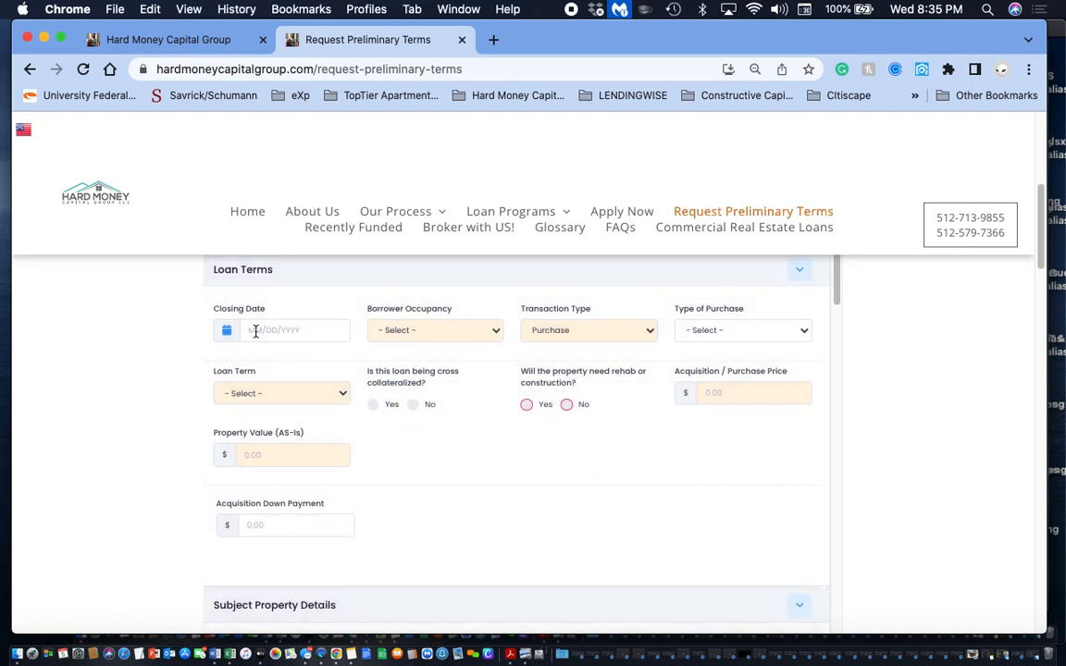
{"action": "left_click", "coordinate": [256, 330]}
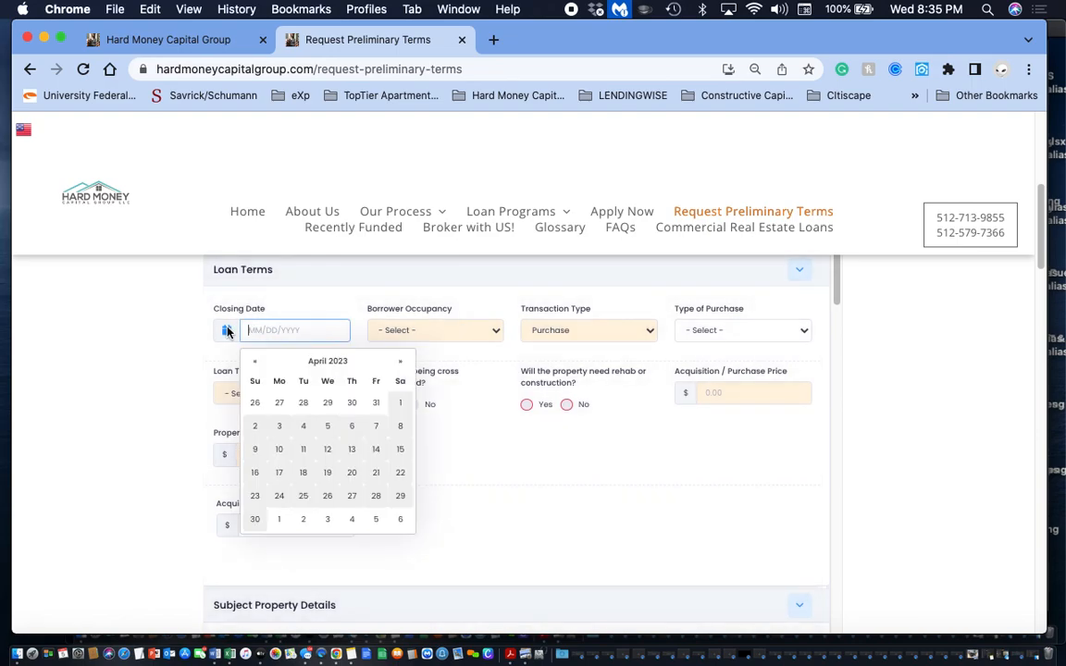
{"action": "left_click", "coordinate": [257, 521]}
- Set the borrower occupancy to Investment and keep Purchase as the transaction type
{"action": "left_click", "coordinate": [451, 328]}
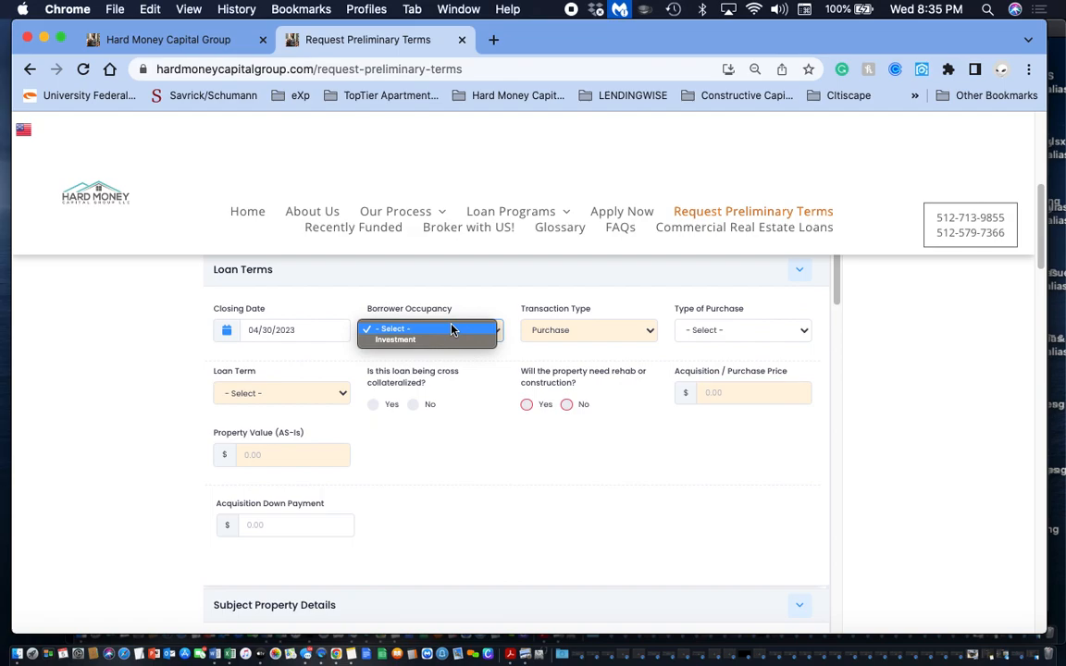
{"action": "left_click", "coordinate": [439, 341]}
{"action": "left_click", "coordinate": [612, 337]}
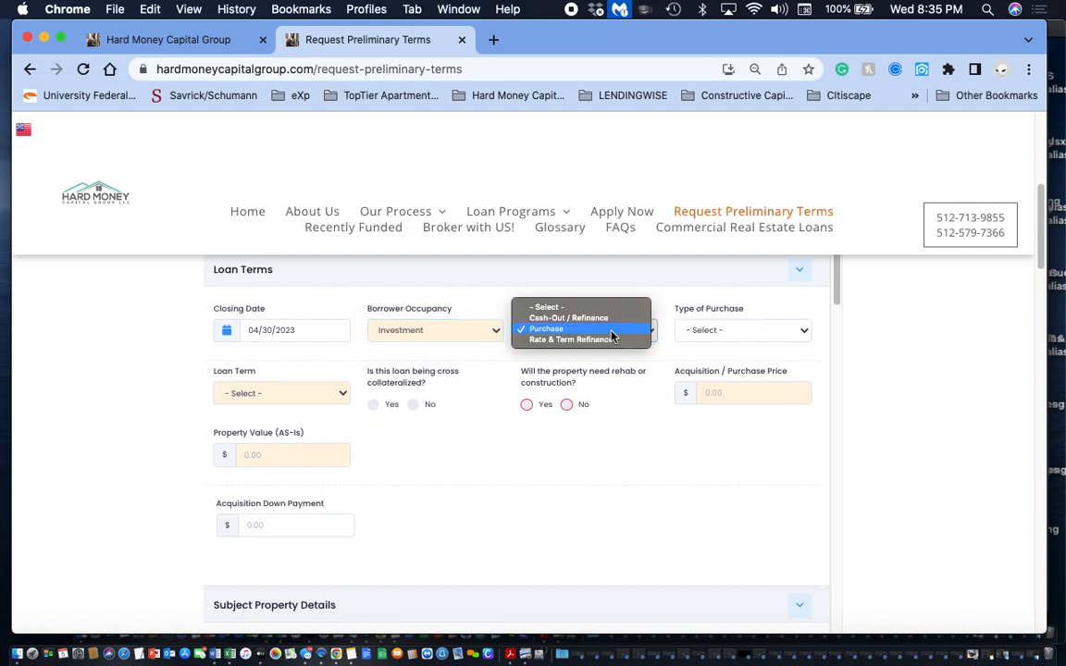
{"action": "left_click", "coordinate": [611, 332]}
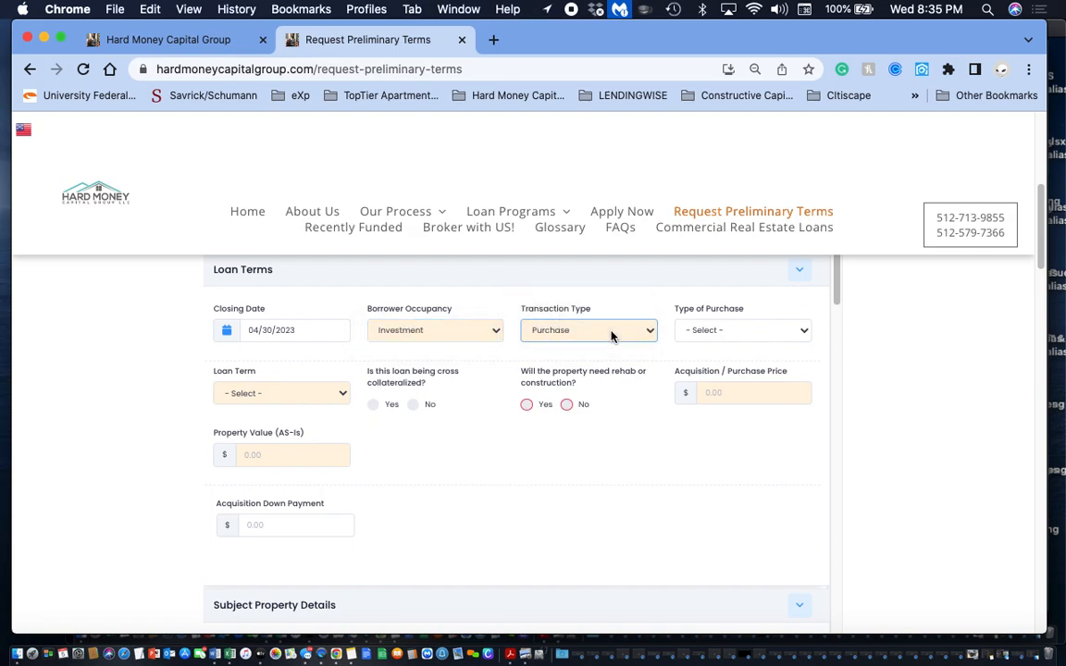
- Choose MLS Listing as the type of purchase and 12 Months as the loan term
{"action": "left_click", "coordinate": [791, 331]}
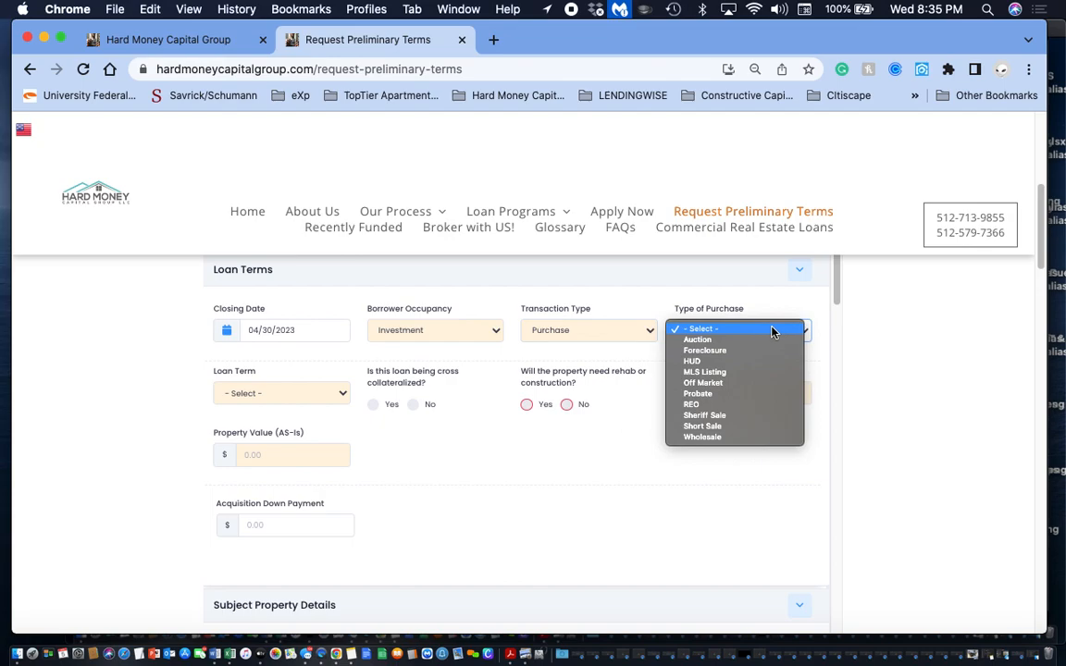
{"action": "left_click", "coordinate": [712, 372]}
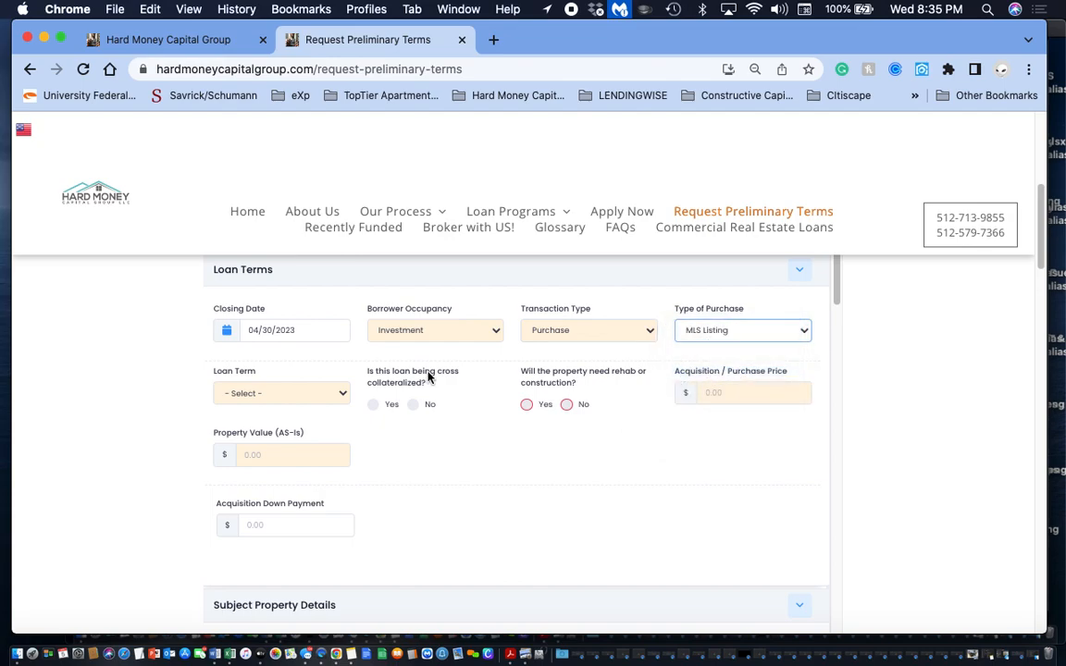
{"action": "left_click", "coordinate": [335, 394]}
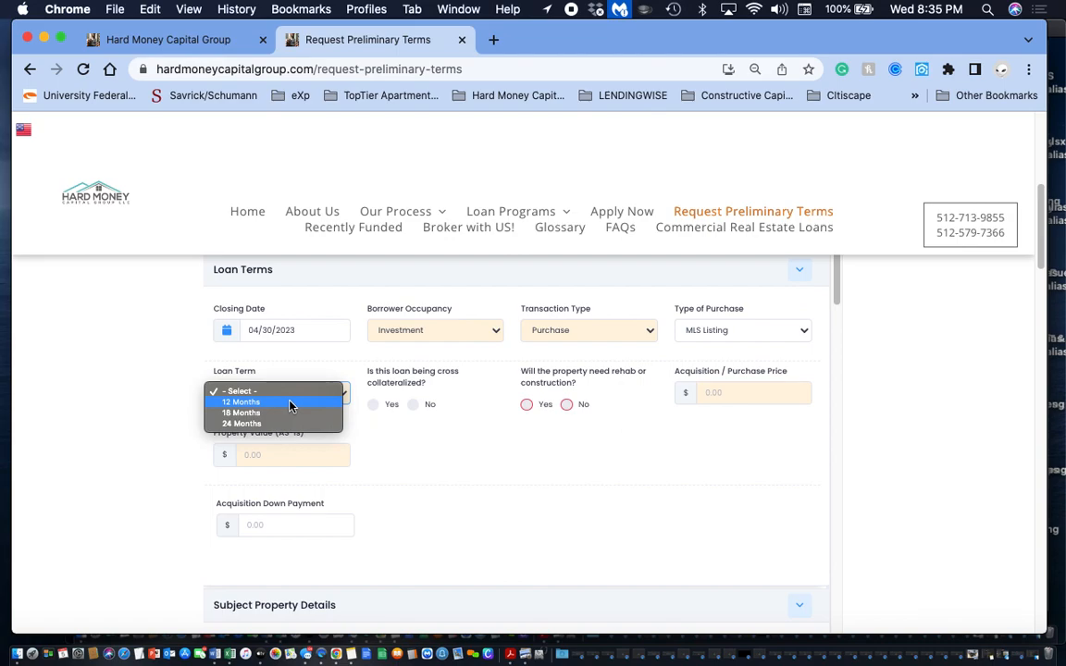
{"action": "left_click", "coordinate": [290, 403]}
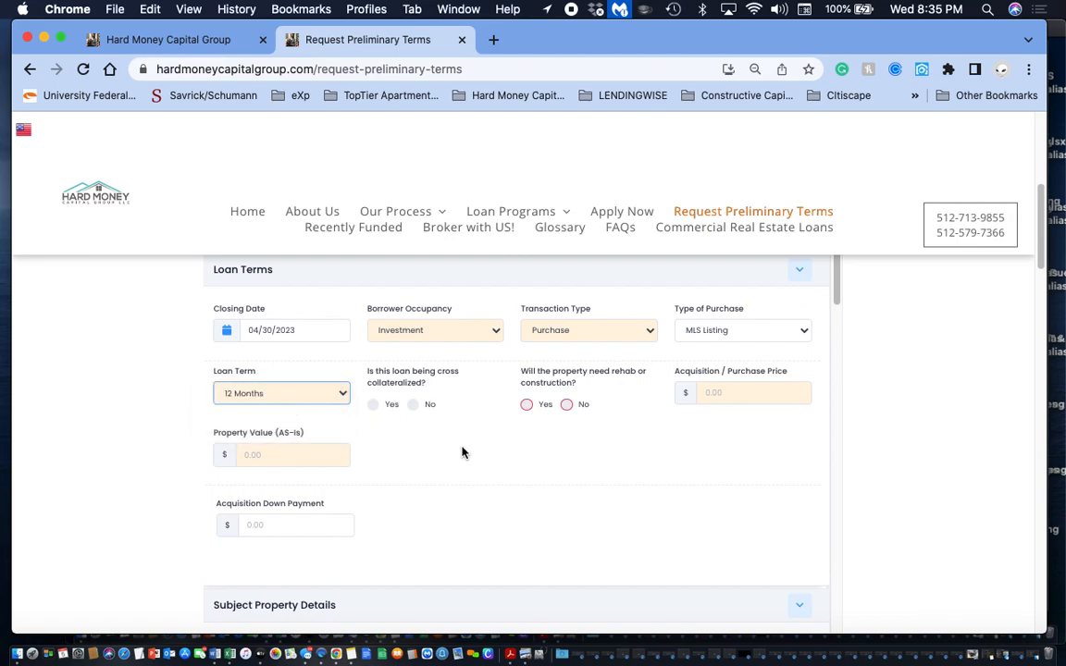
- Answer No to cross collateralization and Yes to needing rehab or construction, with a rehab/construction cost of 50,000
{"action": "left_click", "coordinate": [413, 404]}
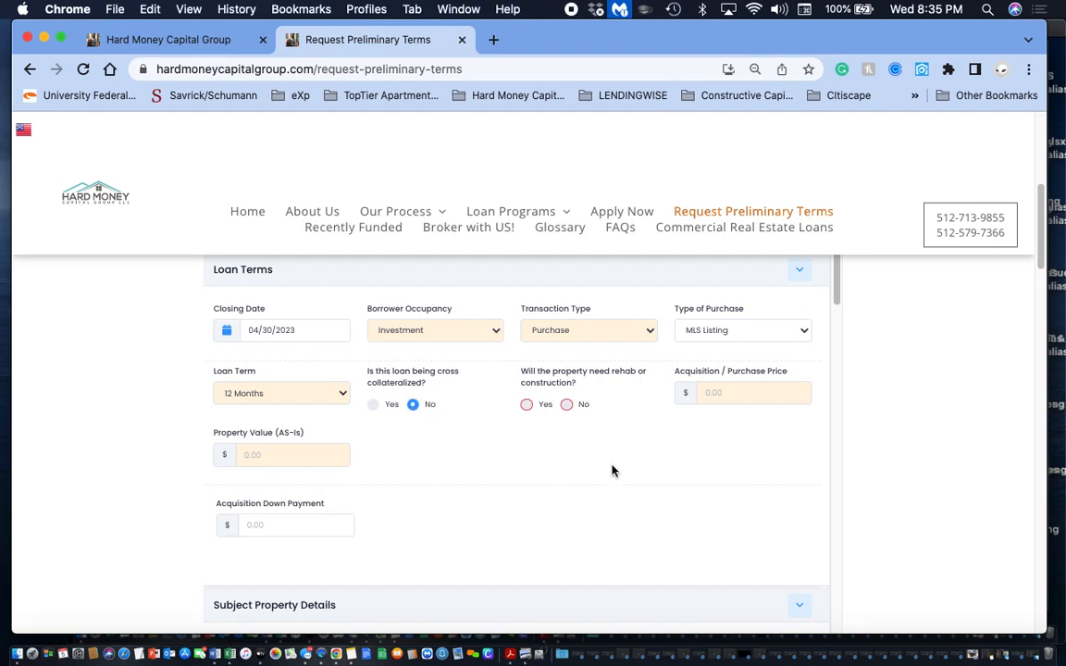
{"action": "left_click", "coordinate": [529, 406]}
{"action": "left_click", "coordinate": [263, 578]}
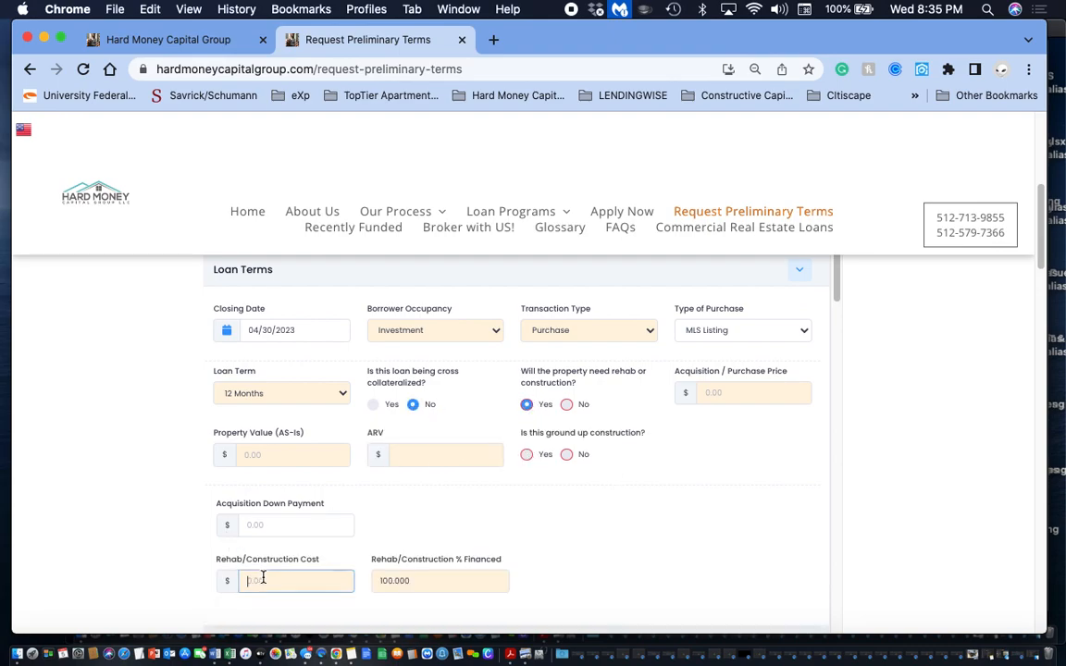
{"action": "type", "text": "50000"}
{"action": "left_click", "coordinate": [551, 549]}
- Set both the acquisition/purchase price and the as-is property value to 200,000
{"action": "left_click", "coordinate": [730, 391]}
{"action": "type", "text": "200"}
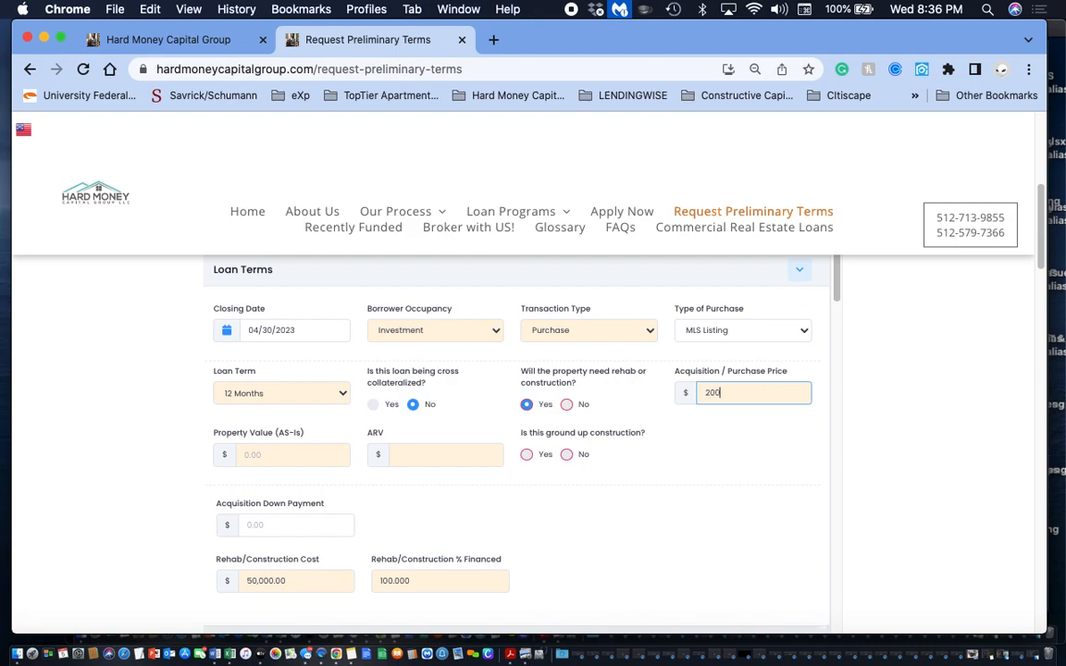
{"action": "type", "text": "000"}
{"action": "left_click", "coordinate": [251, 458]}
{"action": "type", "text": "200000"}
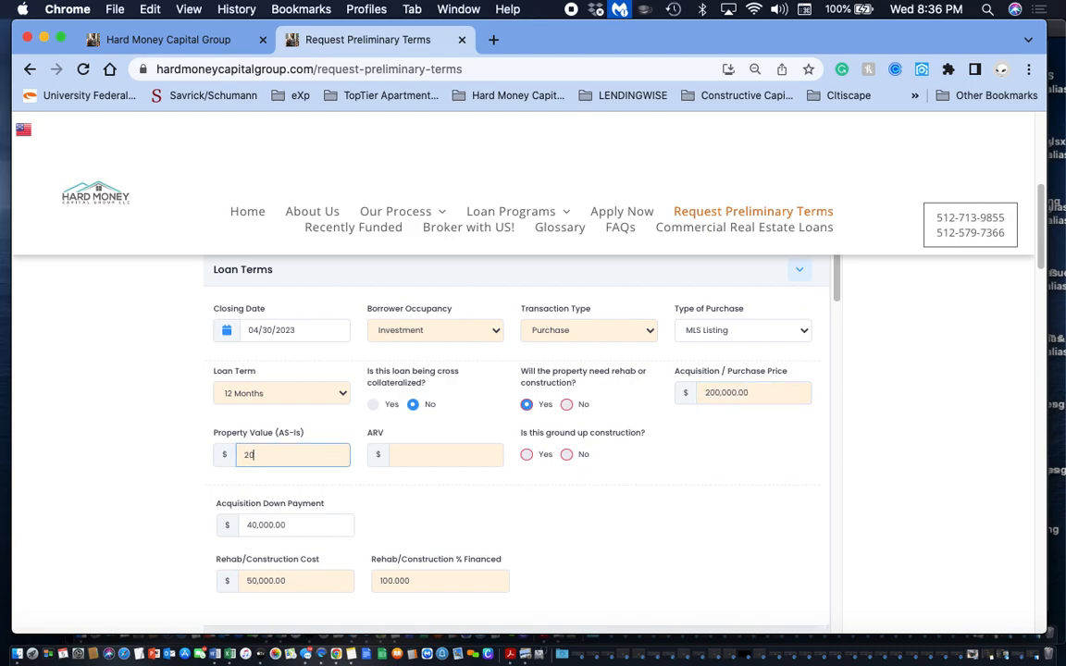
{"action": "left_click", "coordinate": [320, 493]}
- Set the ARV to 385,000 and answer No to ground up construction
{"action": "left_click", "coordinate": [426, 457]}
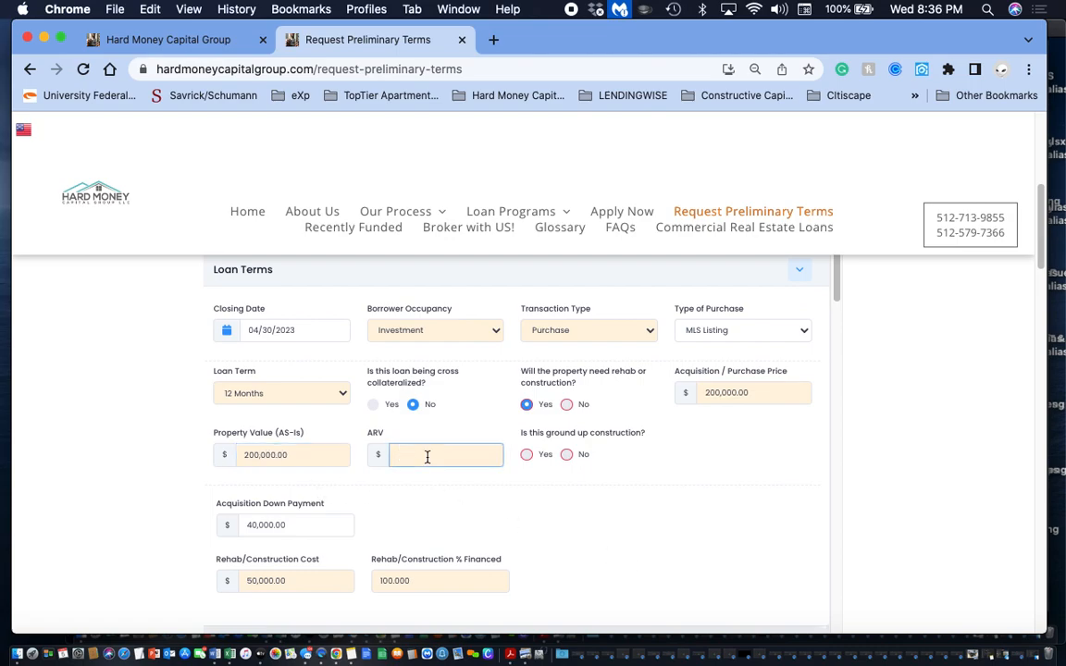
{"action": "type", "text": "385000"}
{"action": "left_click", "coordinate": [774, 524]}
{"action": "left_click", "coordinate": [567, 455]}
- Enter the property's street address and unit number in the Subject Property Details section
{"action": "scroll", "coordinate": [625, 464], "scroll_direction": "down", "scroll_amount": 5}
{"action": "scroll", "coordinate": [625, 464], "scroll_direction": "down", "scroll_amount": 3}
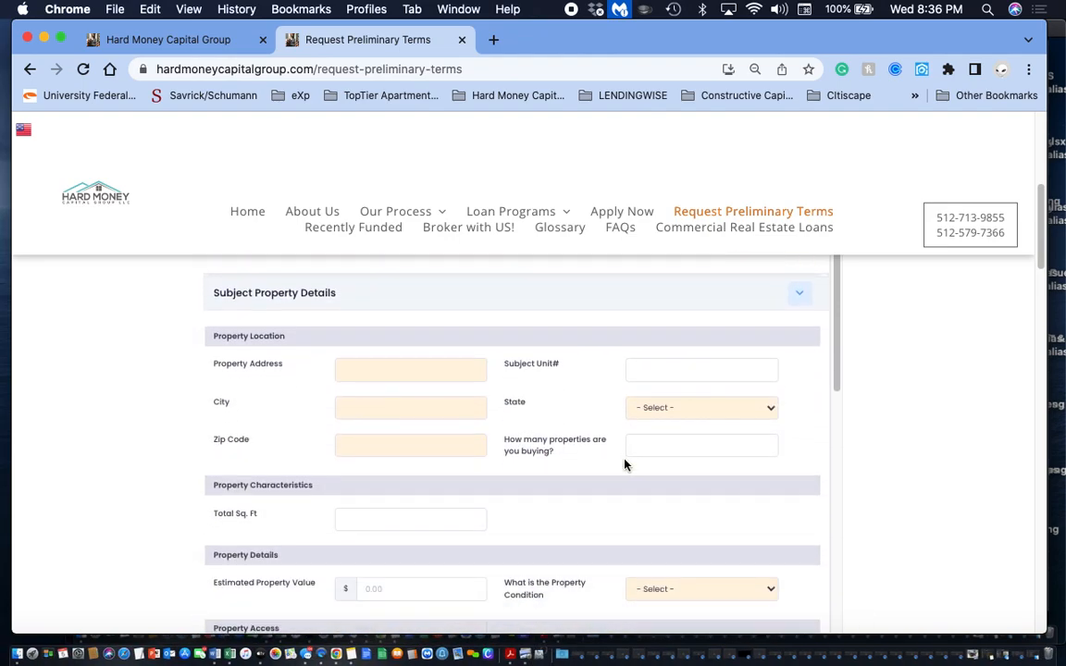
{"action": "left_click", "coordinate": [404, 372]}
{"action": "type", "text": "123 m"}
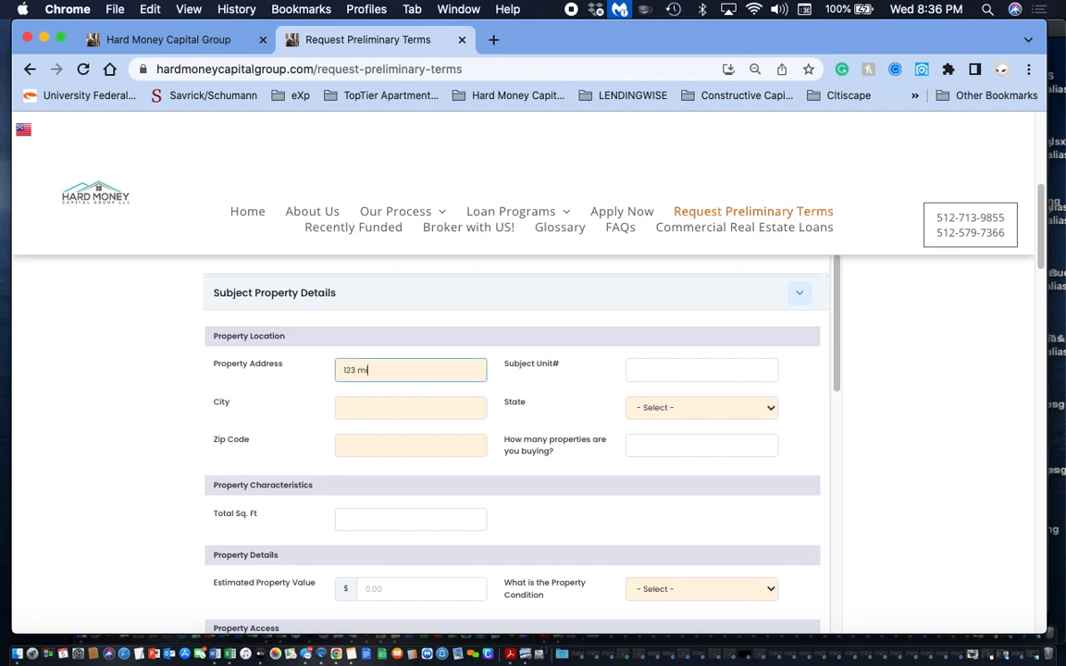
{"action": "type", "text": "ain st"}
{"action": "left_click", "coordinate": [654, 367]}
{"action": "type", "text": "123"}
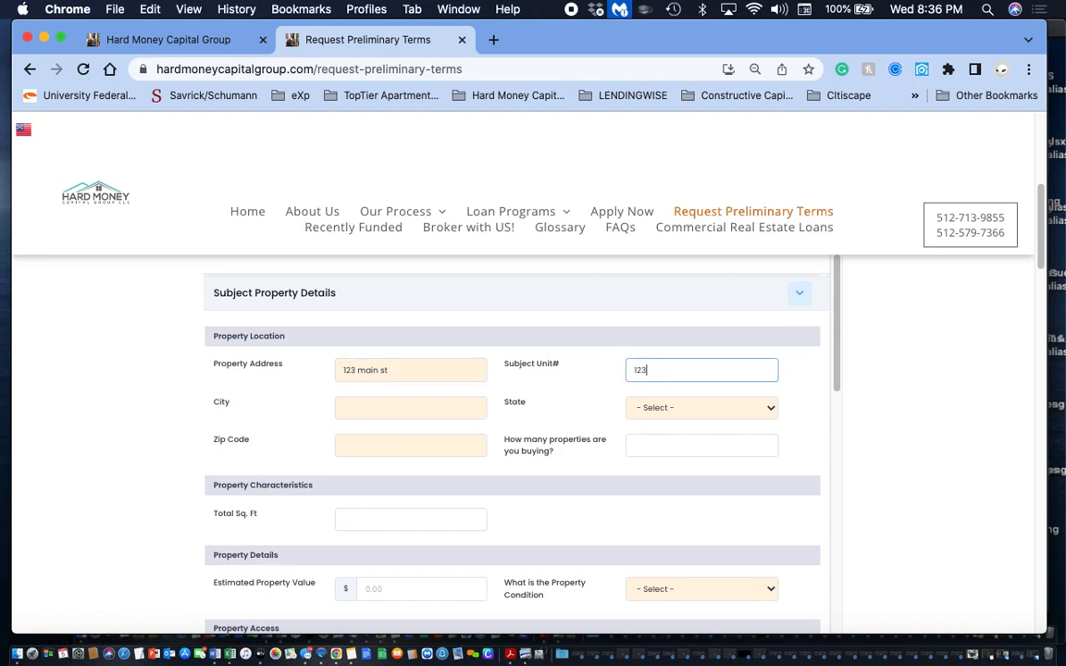
- Enter the property's city and select Texas as its state
{"action": "left_click", "coordinate": [388, 407]}
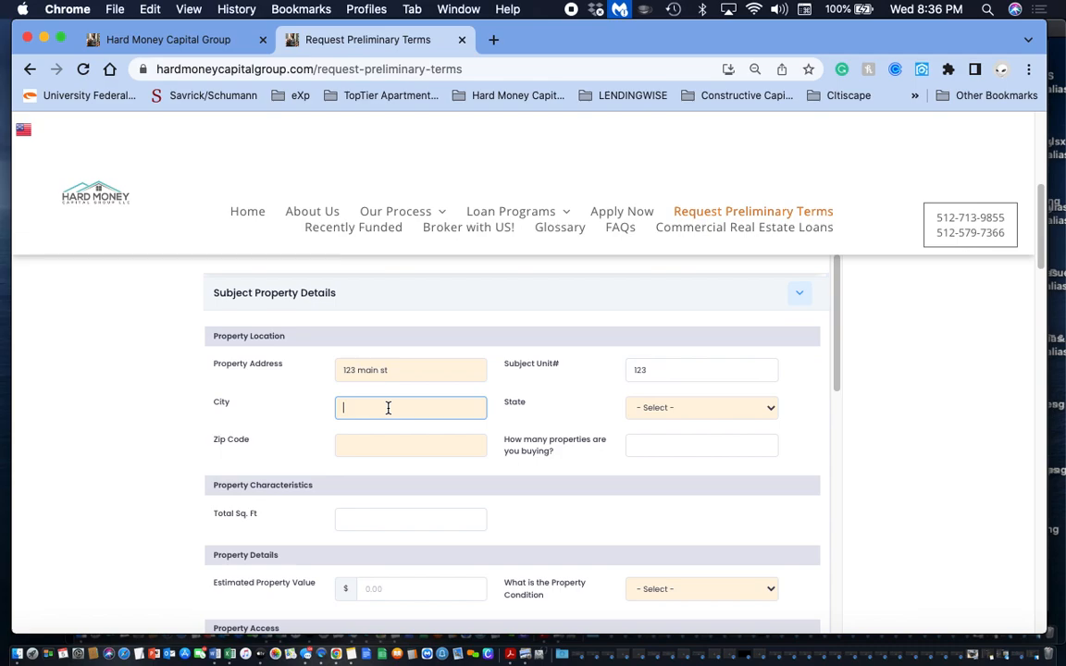
{"action": "type", "text": "Round Rock"}
{"action": "left_click", "coordinate": [726, 410]}
{"action": "type", "text": "tex"}
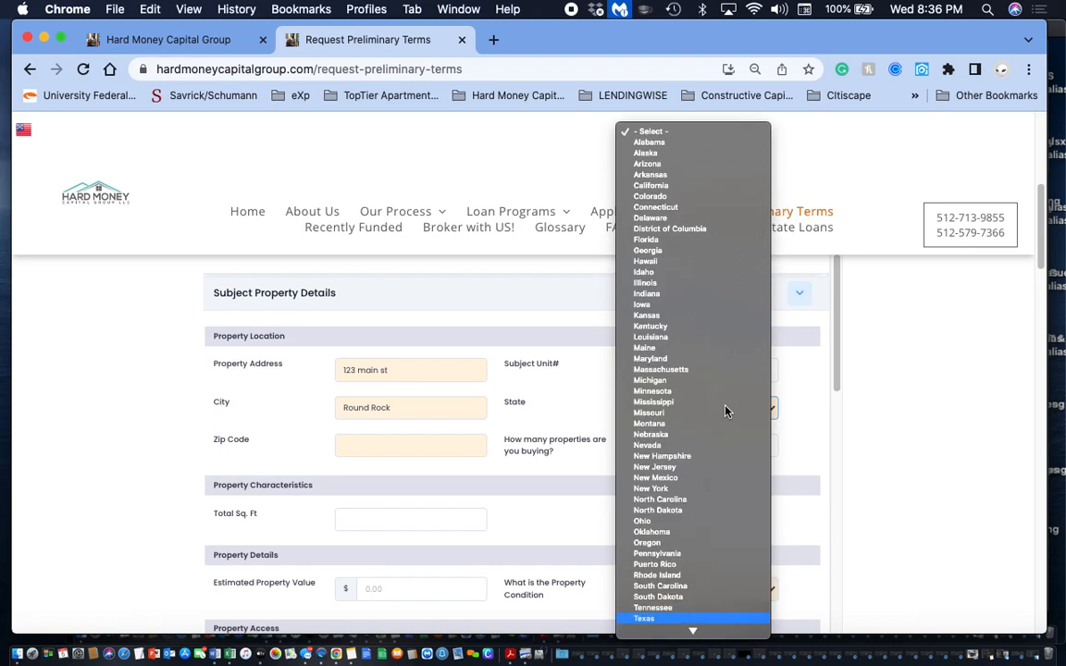
{"action": "key", "text": "Return"}
- Enter the property's zip code and set the number of properties being bought to 1
{"action": "left_click", "coordinate": [365, 448]}
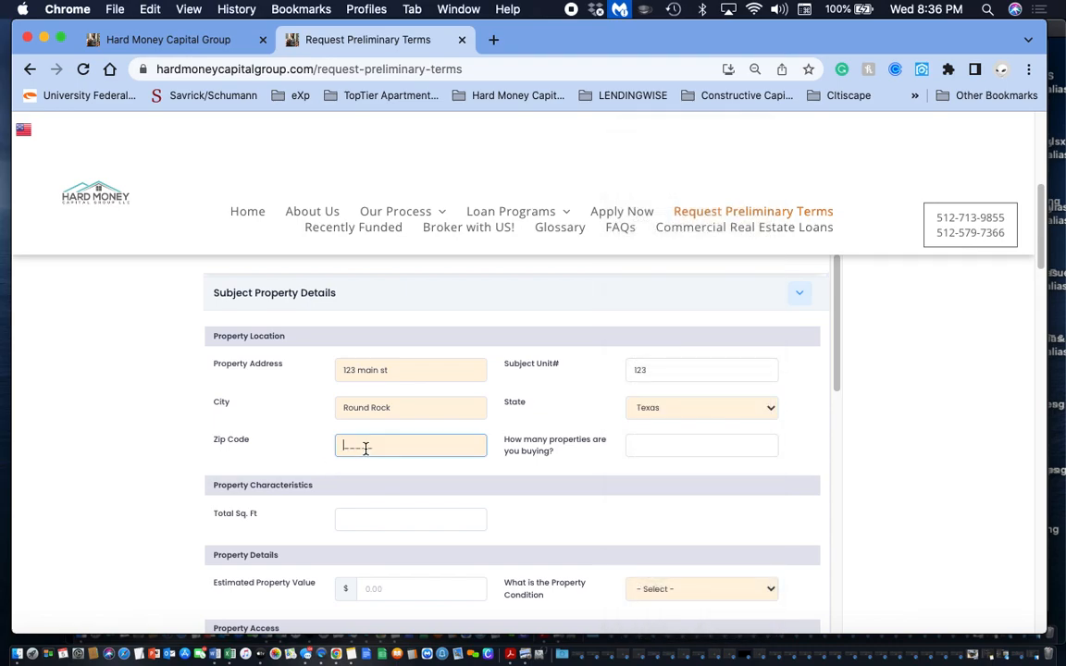
{"action": "type", "text": "78660"}
{"action": "left_click", "coordinate": [666, 447]}
{"action": "type", "text": "1"}
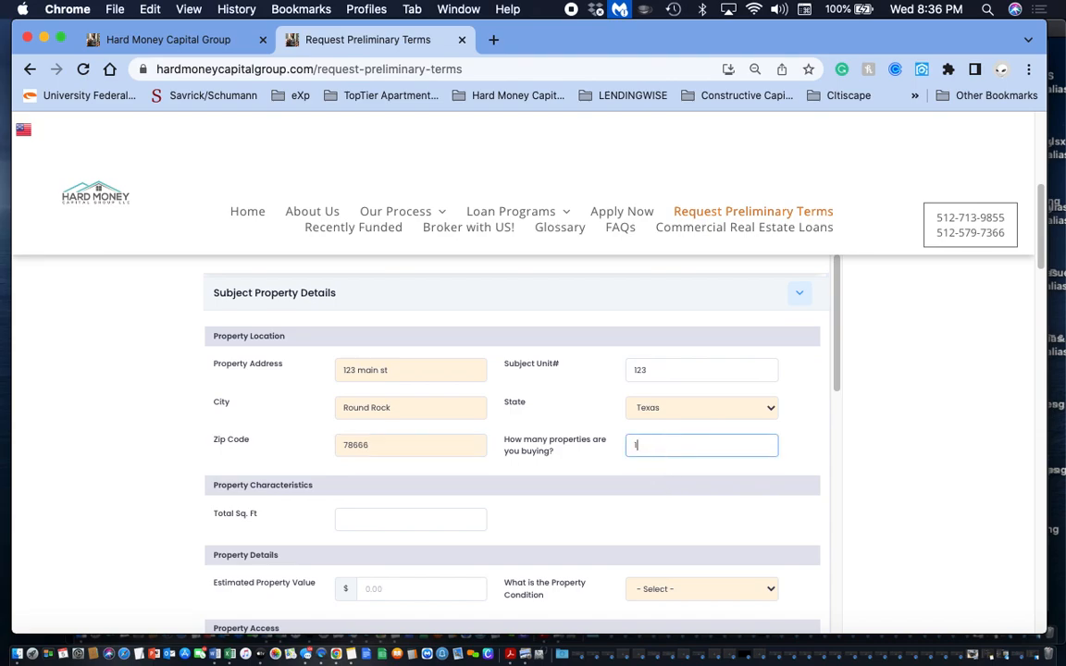
{"action": "scroll", "coordinate": [552, 500], "scroll_direction": "down", "scroll_amount": 2}
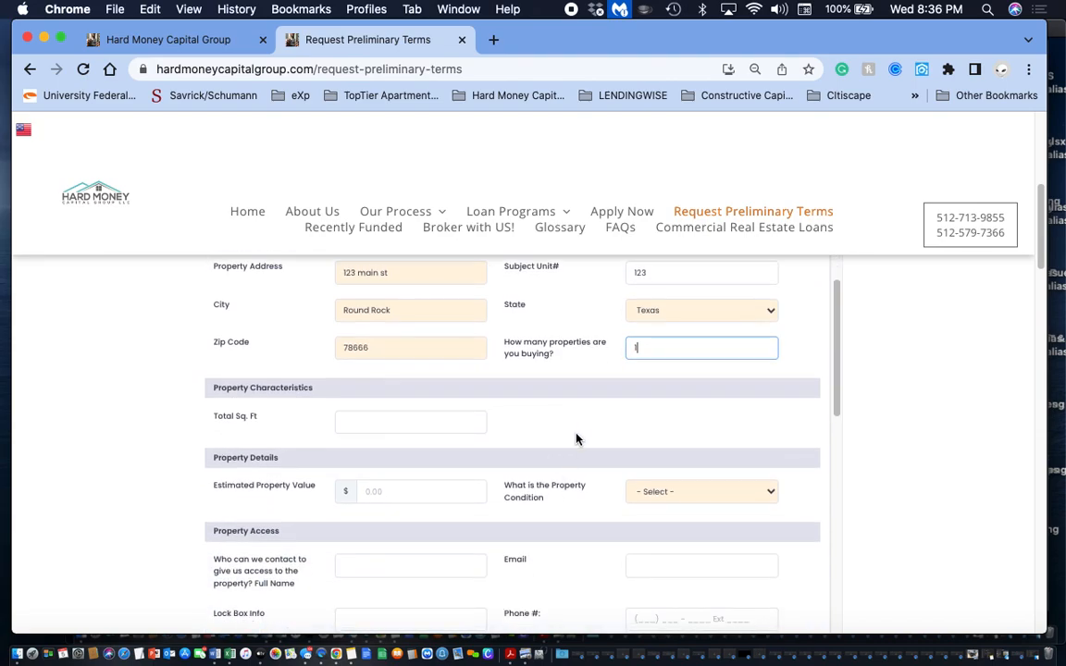
{"action": "left_click", "coordinate": [599, 400]}
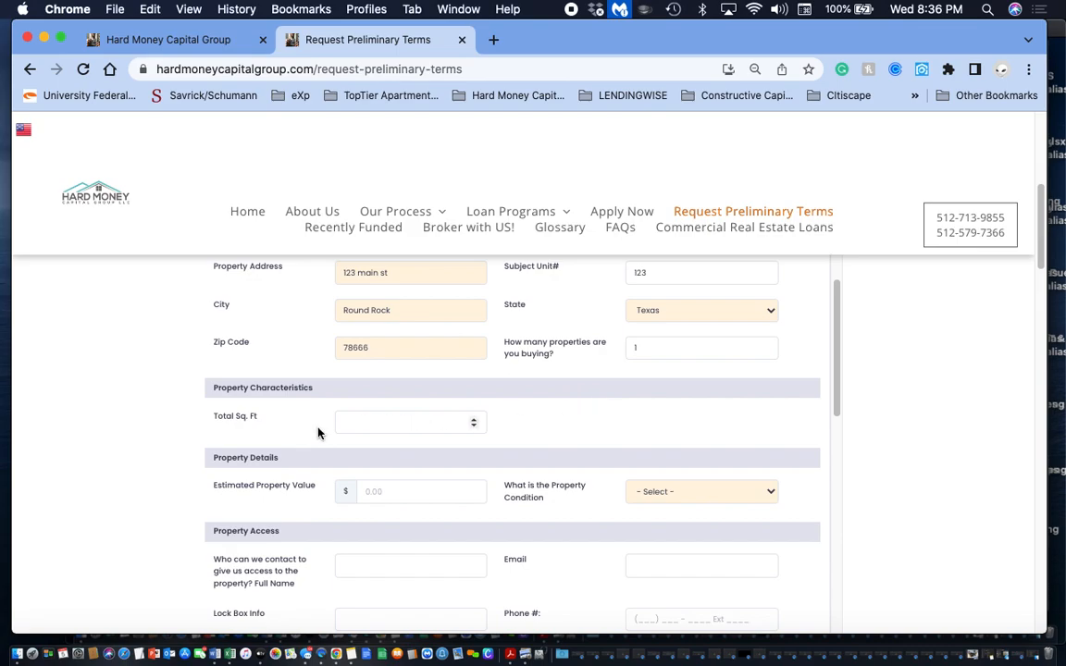
- Set the property's total square footage to 2300
{"action": "left_click", "coordinate": [365, 422]}
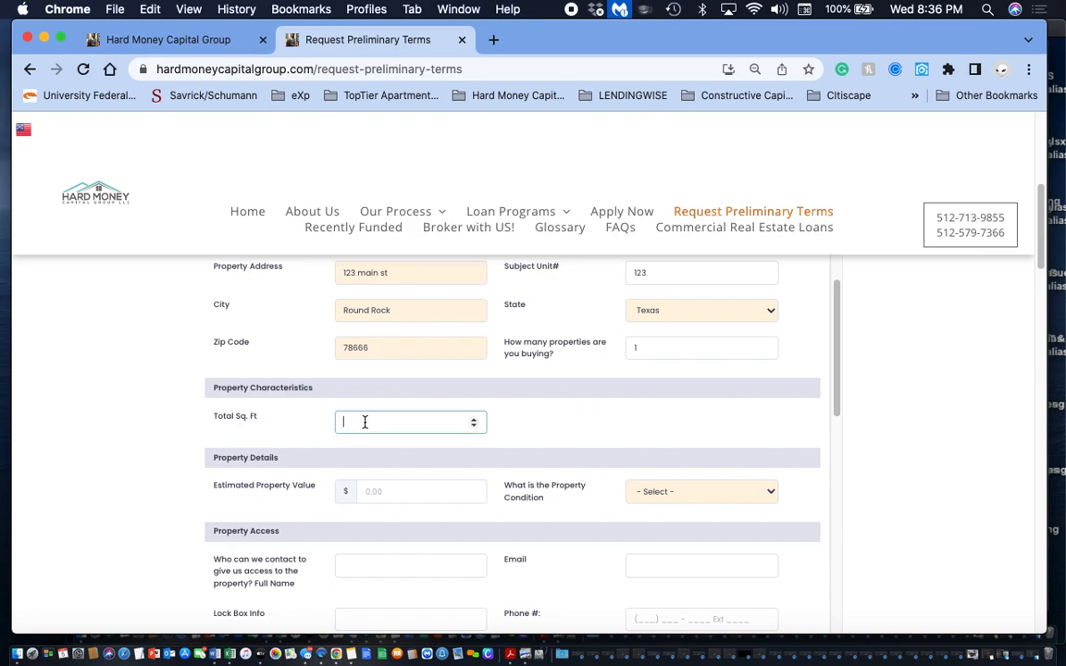
{"action": "type", "text": "23000"}
{"action": "left_click", "coordinate": [516, 436]}
- Set the estimated property value to 200,000 and the property condition to Fair
{"action": "scroll", "coordinate": [546, 428], "scroll_direction": "down", "scroll_amount": 2}
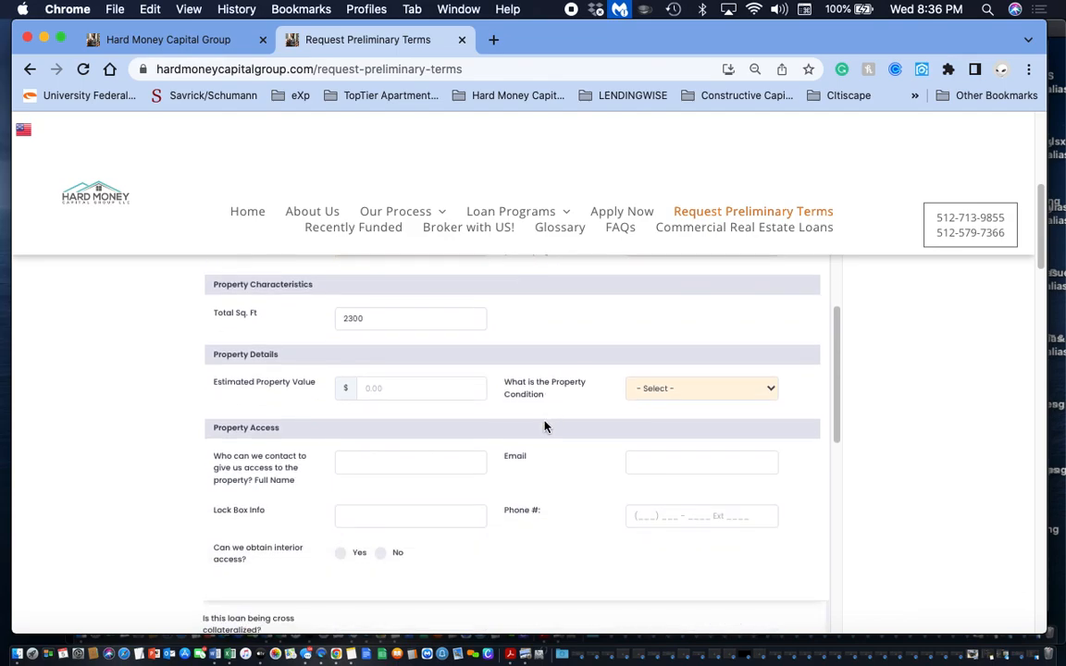
{"action": "left_click", "coordinate": [385, 395]}
{"action": "type", "text": "2"}
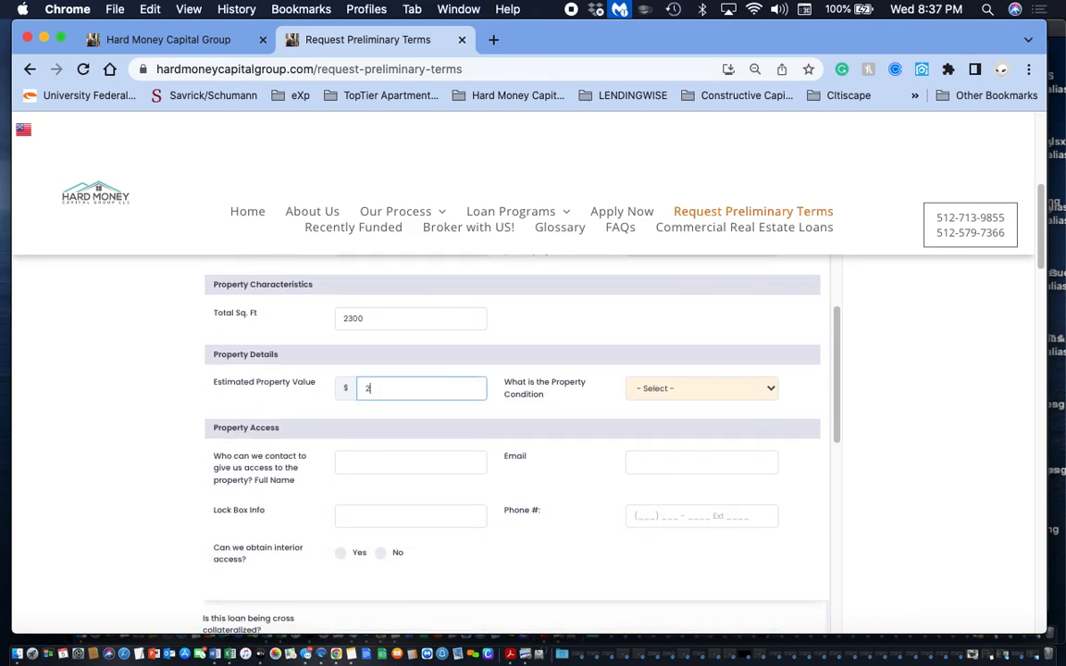
{"action": "type", "text": "00,000"}
{"action": "left_click", "coordinate": [685, 389]}
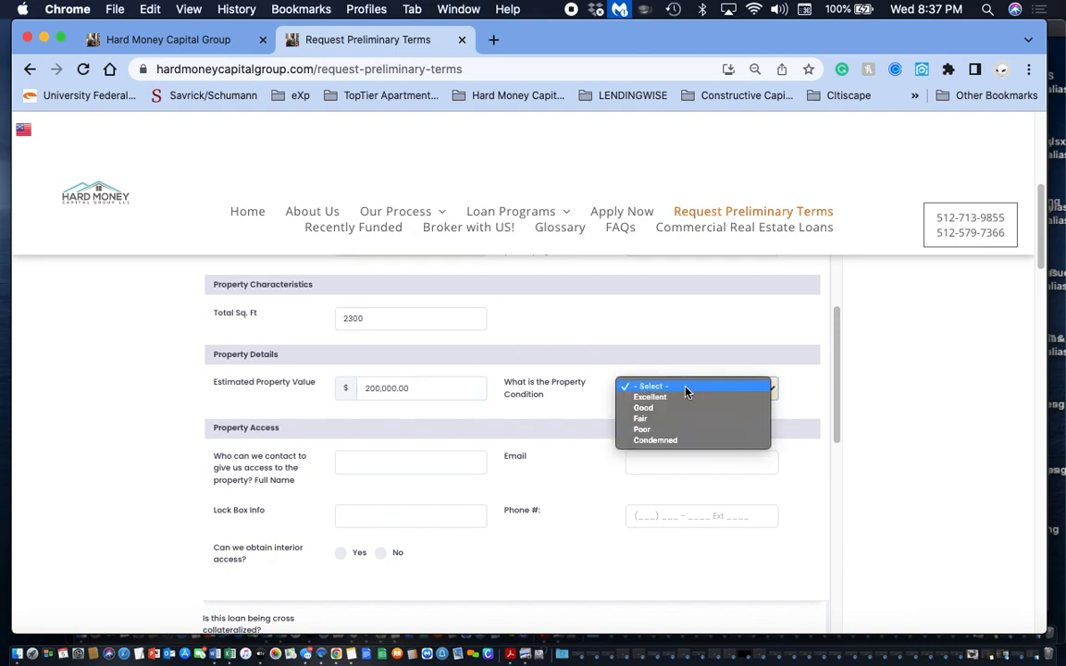
{"action": "left_click", "coordinate": [659, 419]}
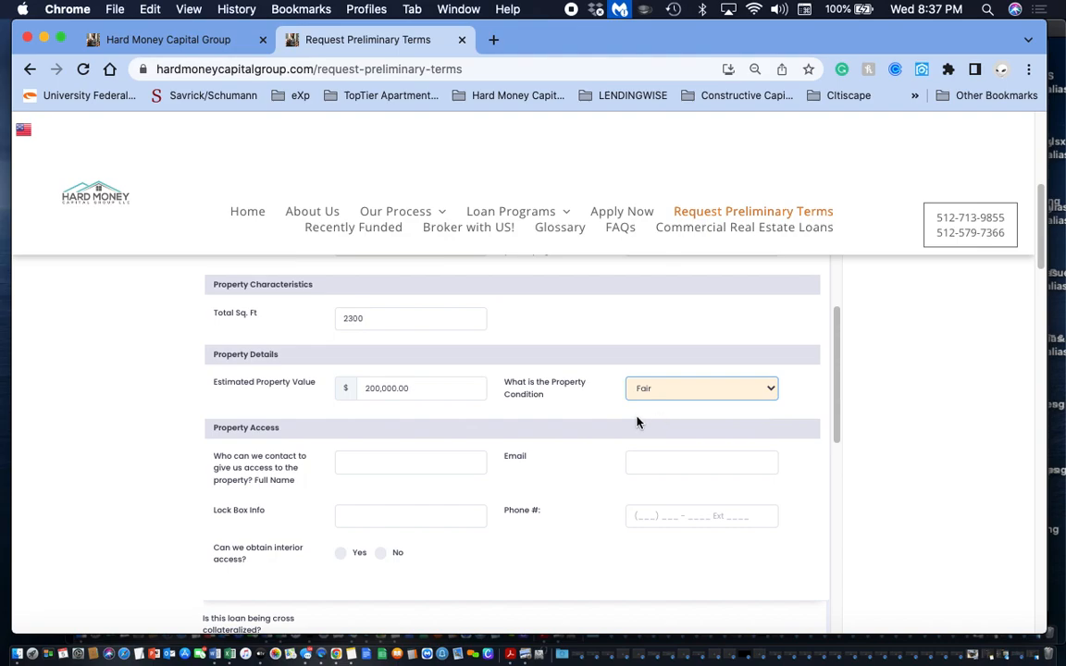
- Fill in the property access contact's full name and e-mail
{"action": "scroll", "coordinate": [438, 477], "scroll_direction": "down", "scroll_amount": 3}
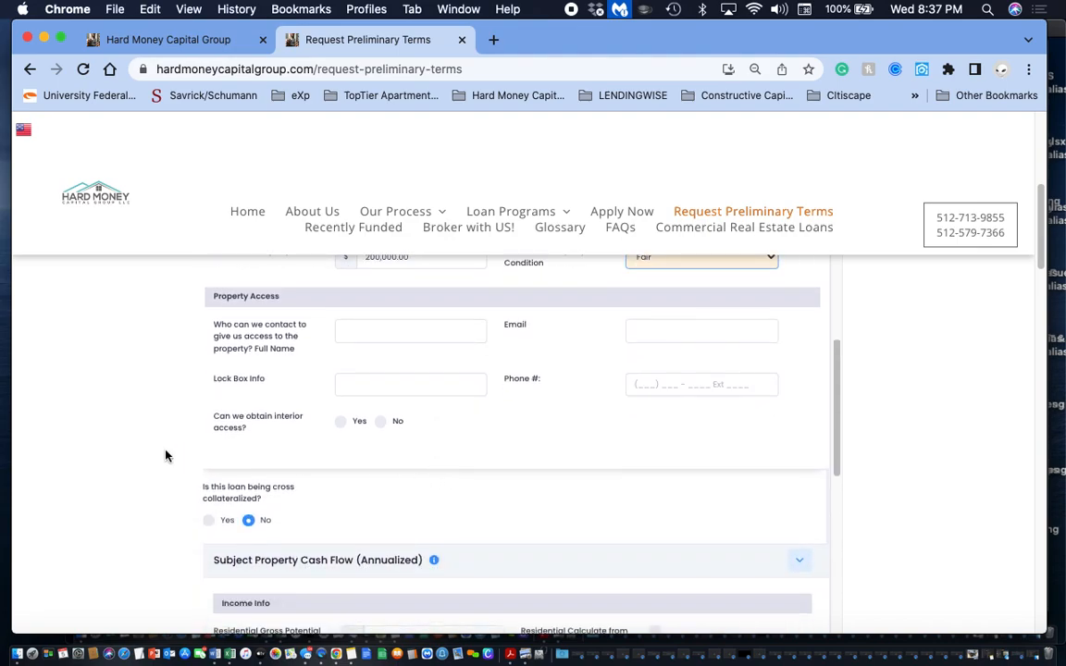
{"action": "left_click", "coordinate": [383, 332]}
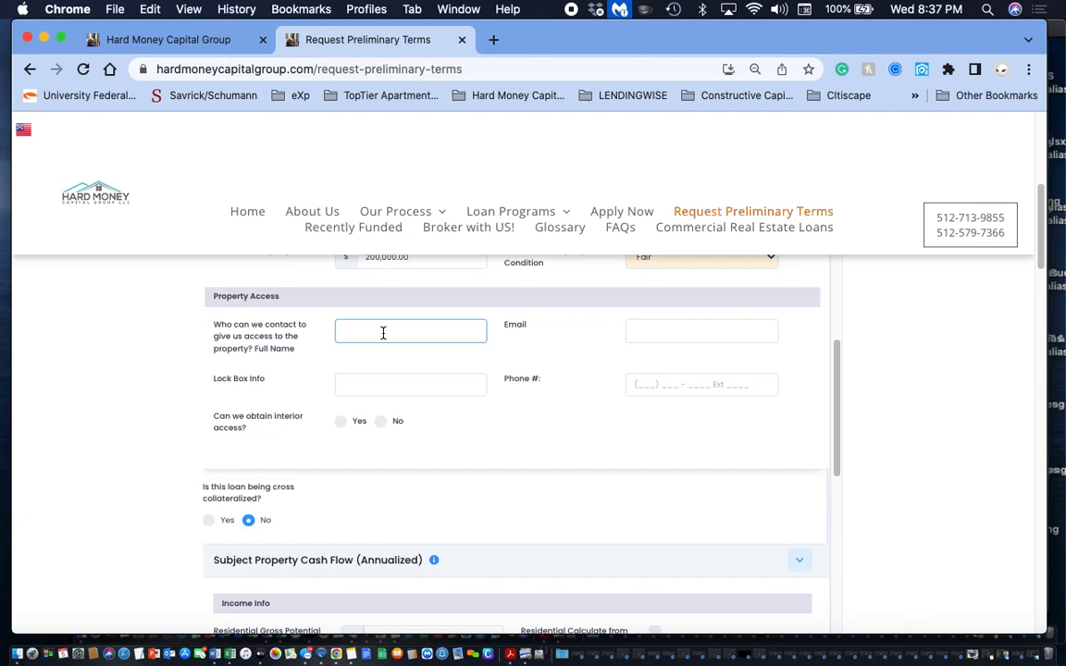
{"action": "type", "text": "Rec"}
{"action": "type", "text": "ltor"}
{"action": "type", "text": " name"}
{"action": "left_click", "coordinate": [655, 329]}
{"action": "type", "text": "re"}
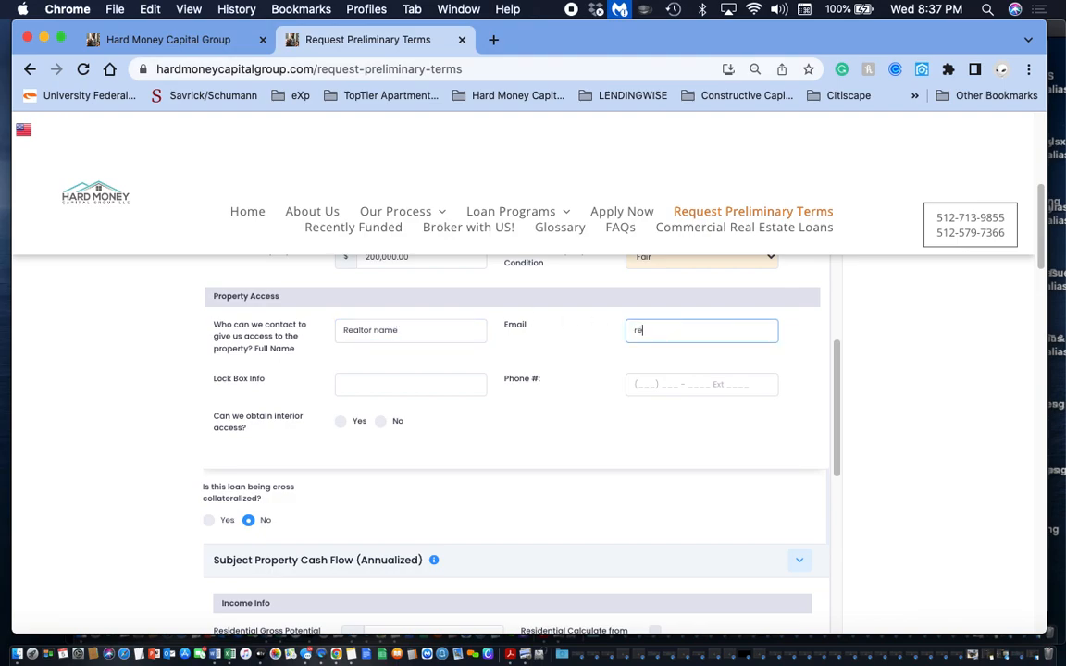
{"action": "type", "text": "altors"}
{"action": "type", "text": "email@gmail.com"}
- Enter the lock box code and the access contact's phone number
{"action": "left_click", "coordinate": [356, 384]}
{"action": "type", "text": "1234"}
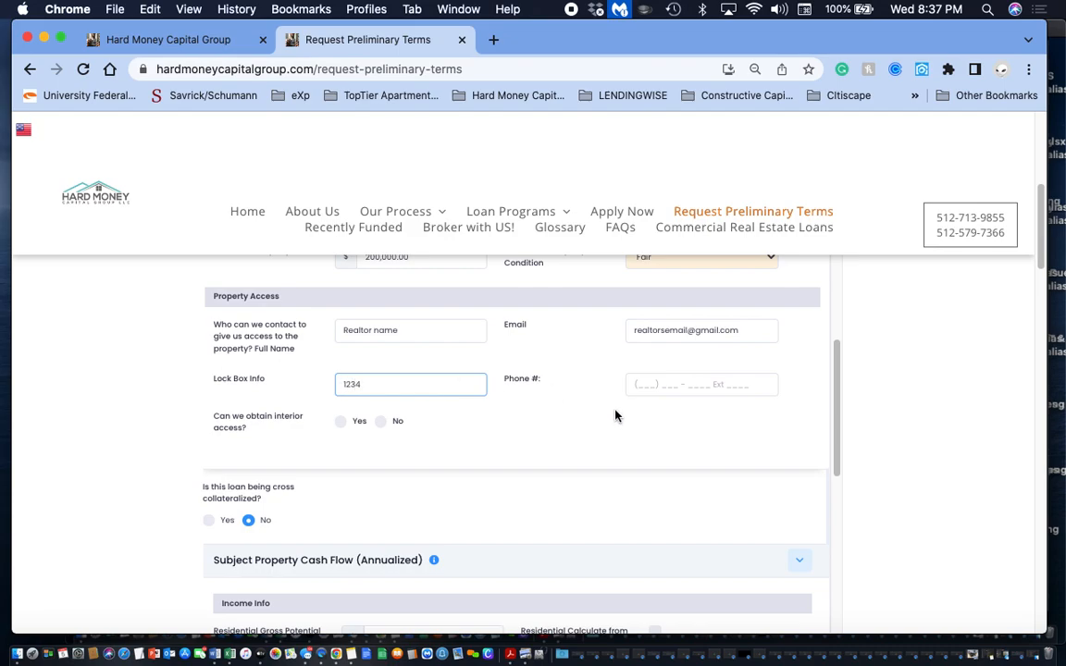
{"action": "left_click", "coordinate": [639, 380]}
{"action": "left_click", "coordinate": [593, 430]}
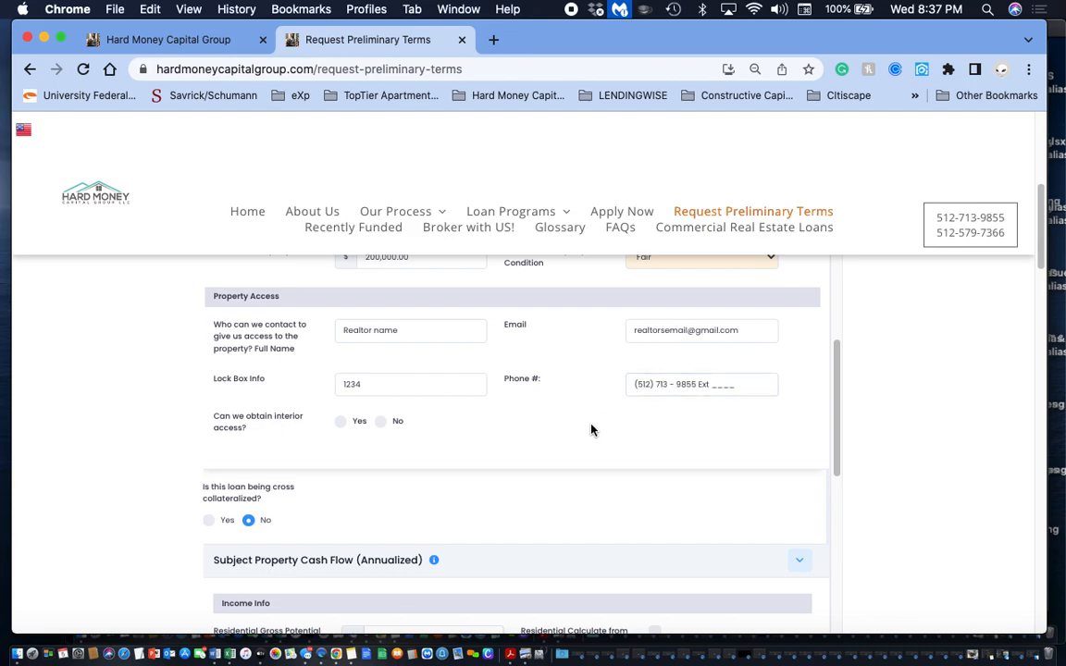
- Review the Subject Property Cash Flow income and expense fields through to the Pictures of Property section
{"action": "scroll", "coordinate": [592, 429], "scroll_direction": "down", "scroll_amount": 4}
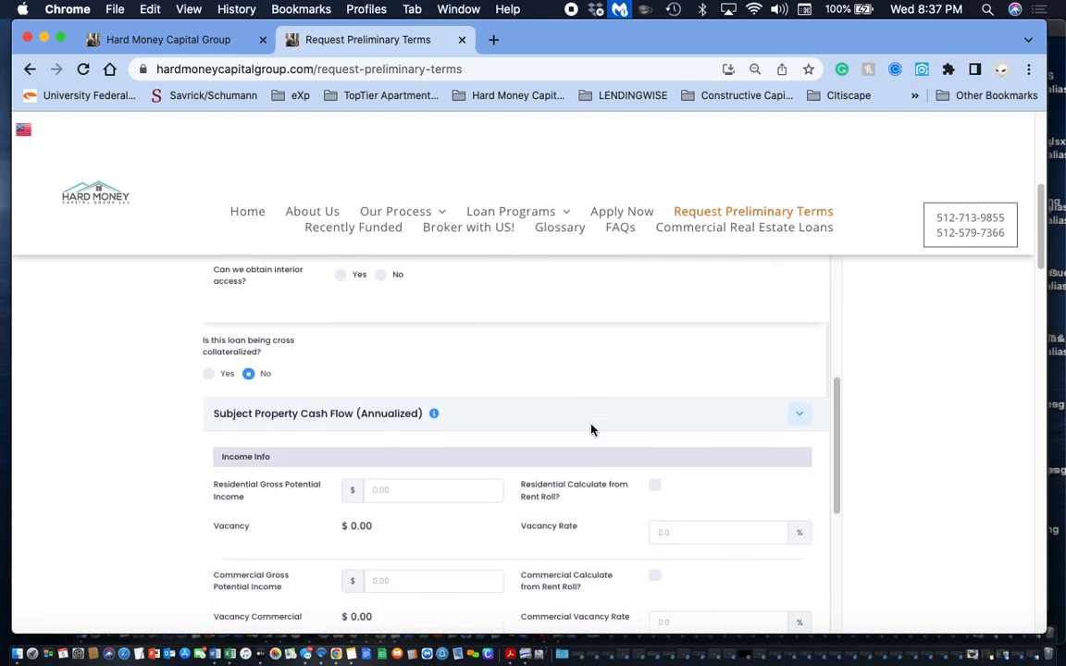
{"action": "scroll", "coordinate": [347, 366], "scroll_direction": "down", "scroll_amount": 3}
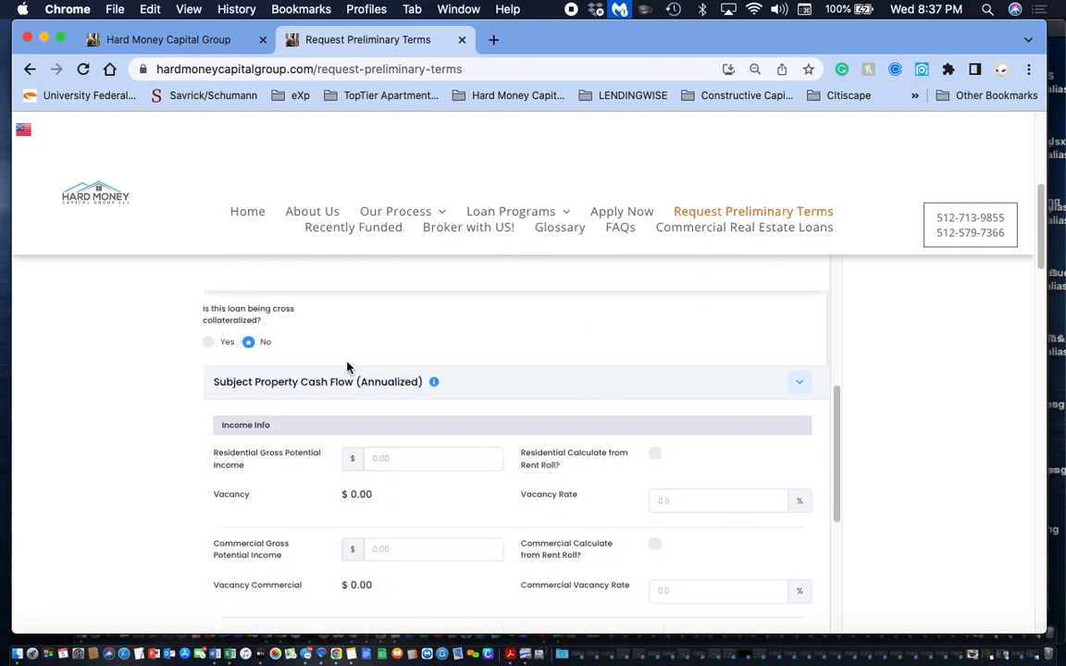
{"action": "scroll", "coordinate": [347, 367], "scroll_direction": "down", "scroll_amount": 2}
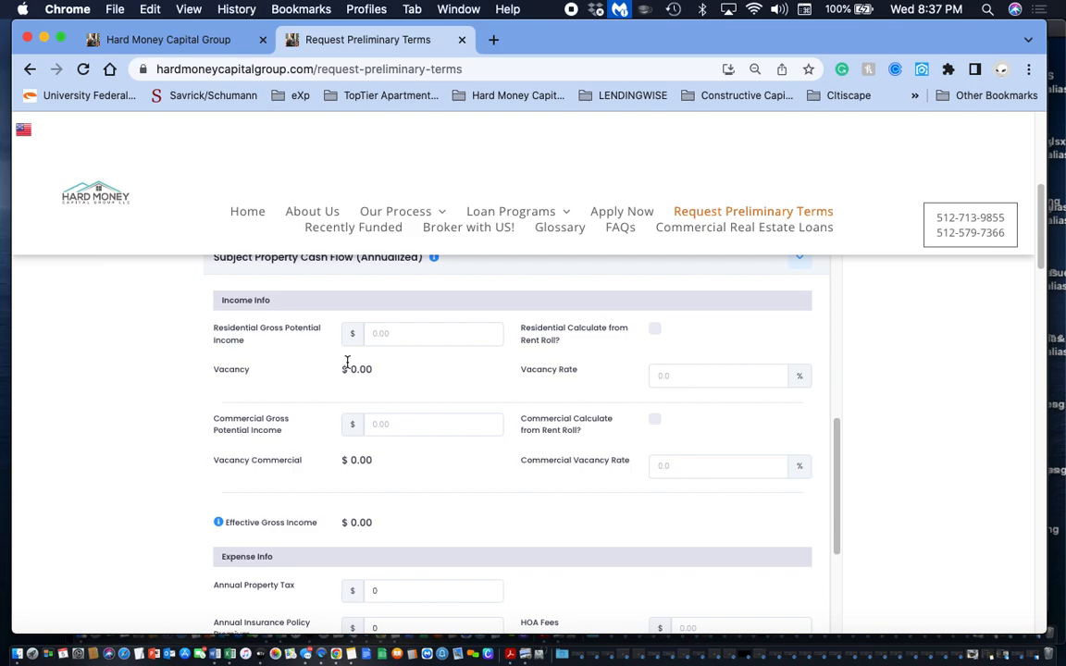
{"action": "scroll", "coordinate": [347, 362], "scroll_direction": "down", "scroll_amount": 8}
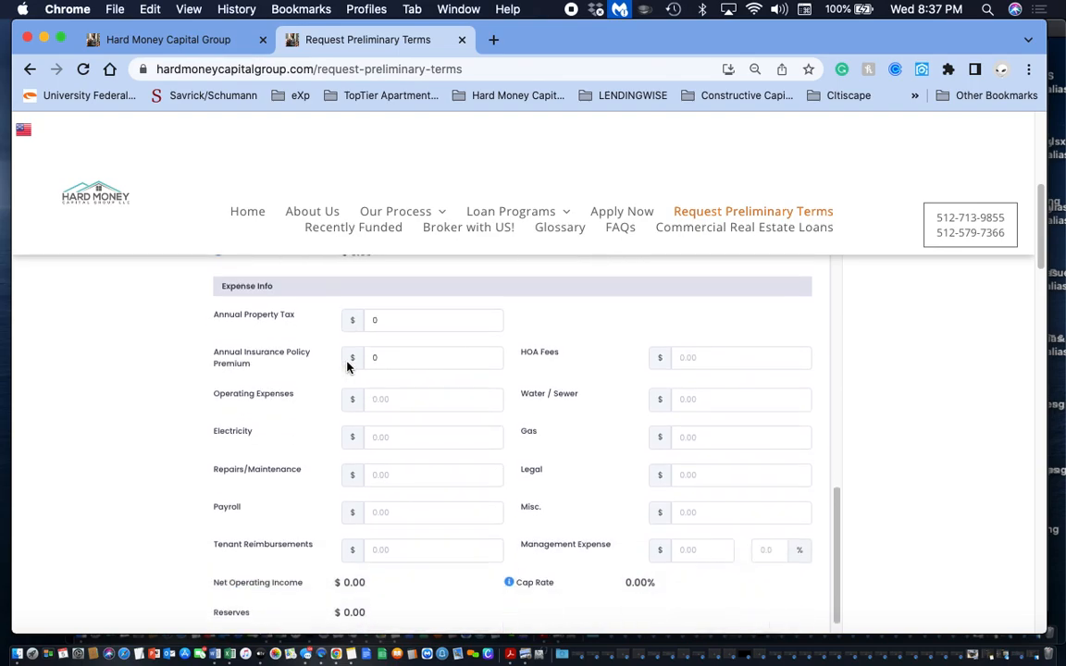
{"action": "scroll", "coordinate": [348, 366], "scroll_direction": "down", "scroll_amount": 5}
{"action": "scroll", "coordinate": [348, 367], "scroll_direction": "up", "scroll_amount": 6}
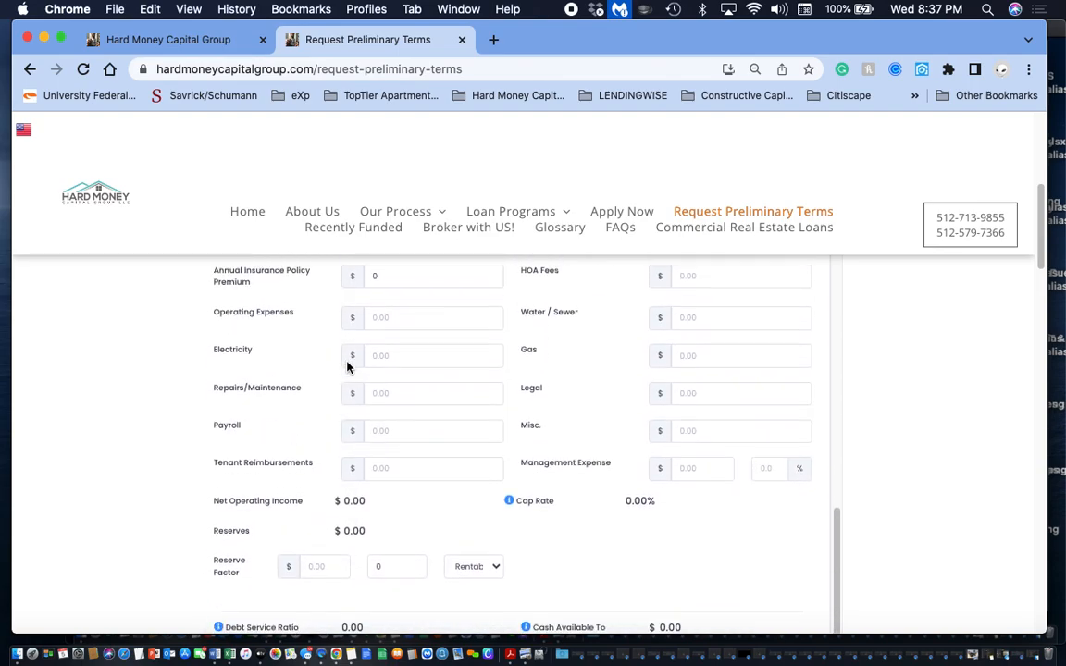
{"action": "scroll", "coordinate": [347, 368], "scroll_direction": "up", "scroll_amount": 1}
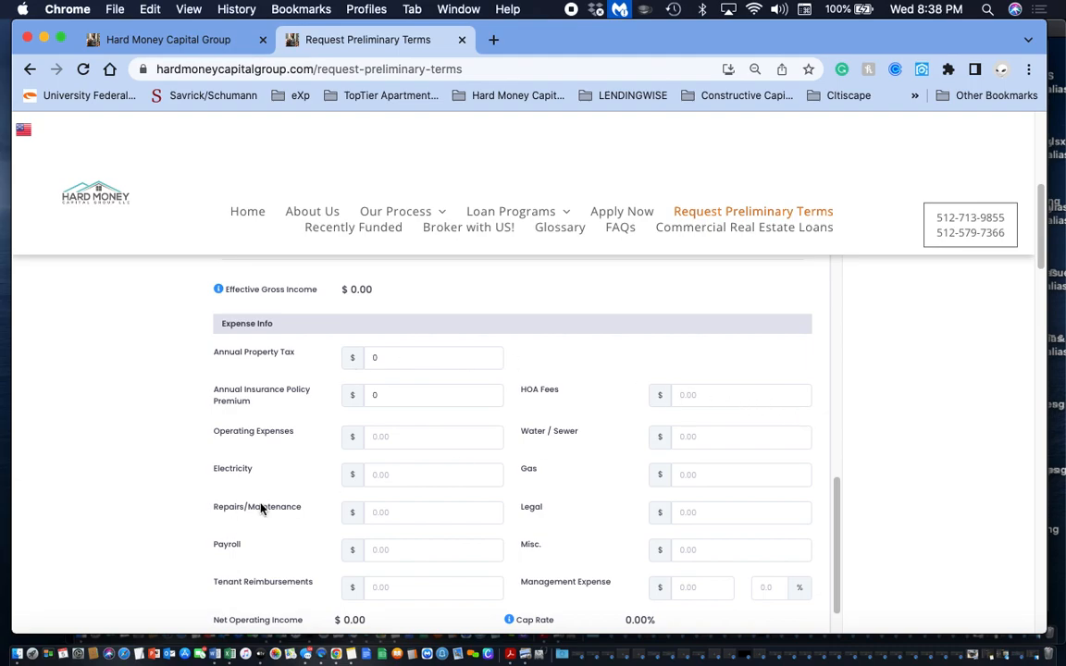
{"action": "scroll", "coordinate": [272, 479], "scroll_direction": "down", "scroll_amount": 4}
{"action": "scroll", "coordinate": [272, 479], "scroll_direction": "down", "scroll_amount": 6}
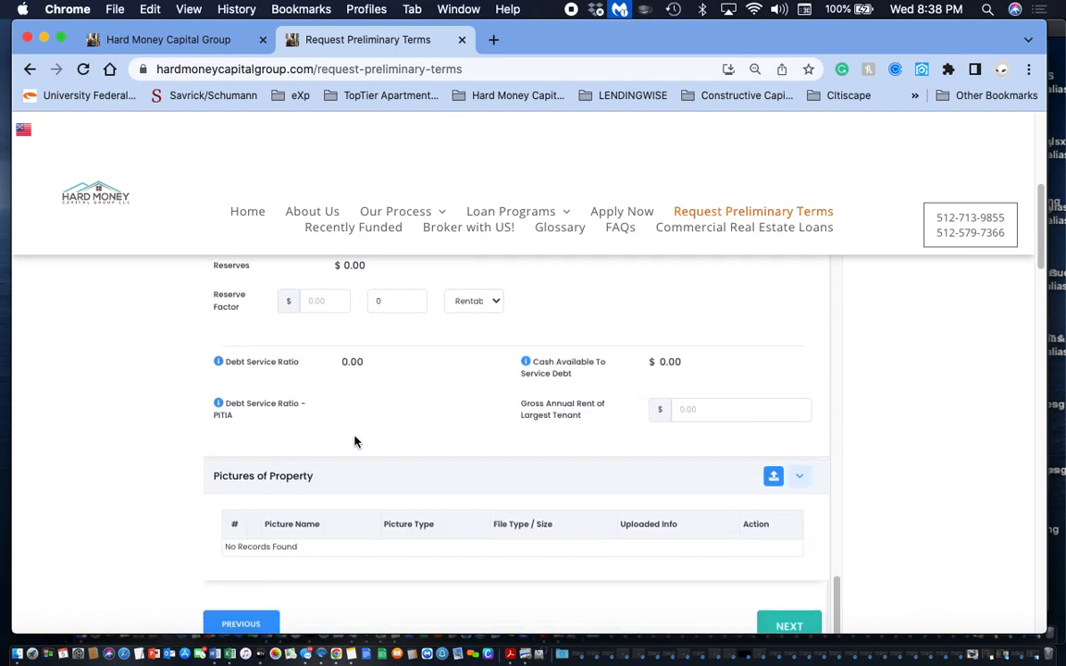
- Continue to the Additional Questions and answer No for both the accepted purchase agreement and the wholesale fee
{"action": "left_click", "coordinate": [790, 627]}
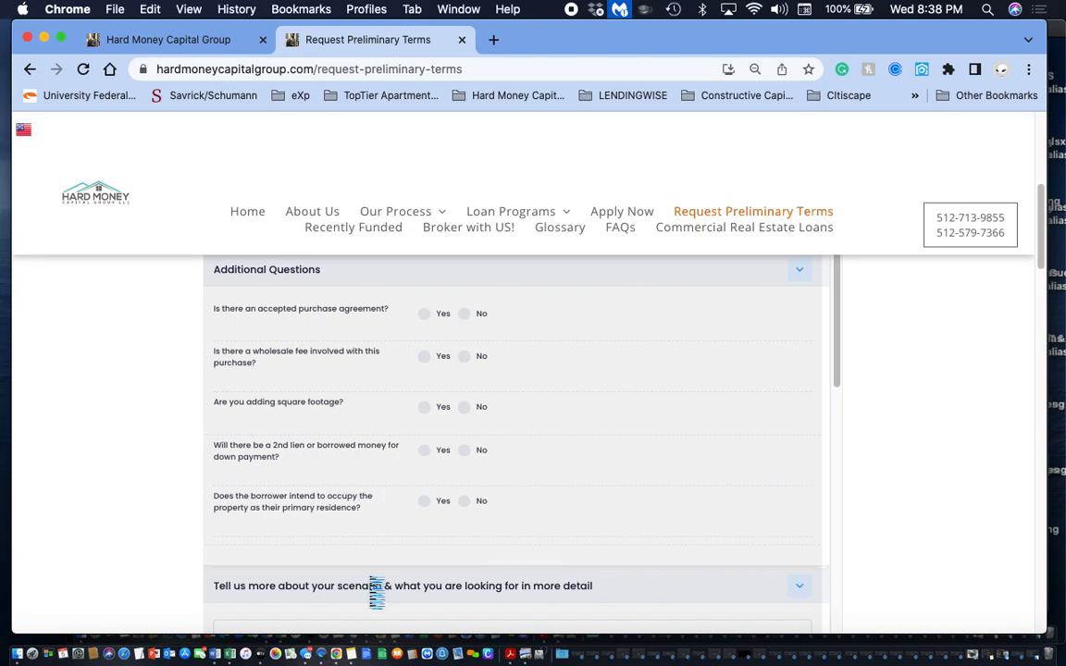
{"action": "left_click", "coordinate": [427, 319]}
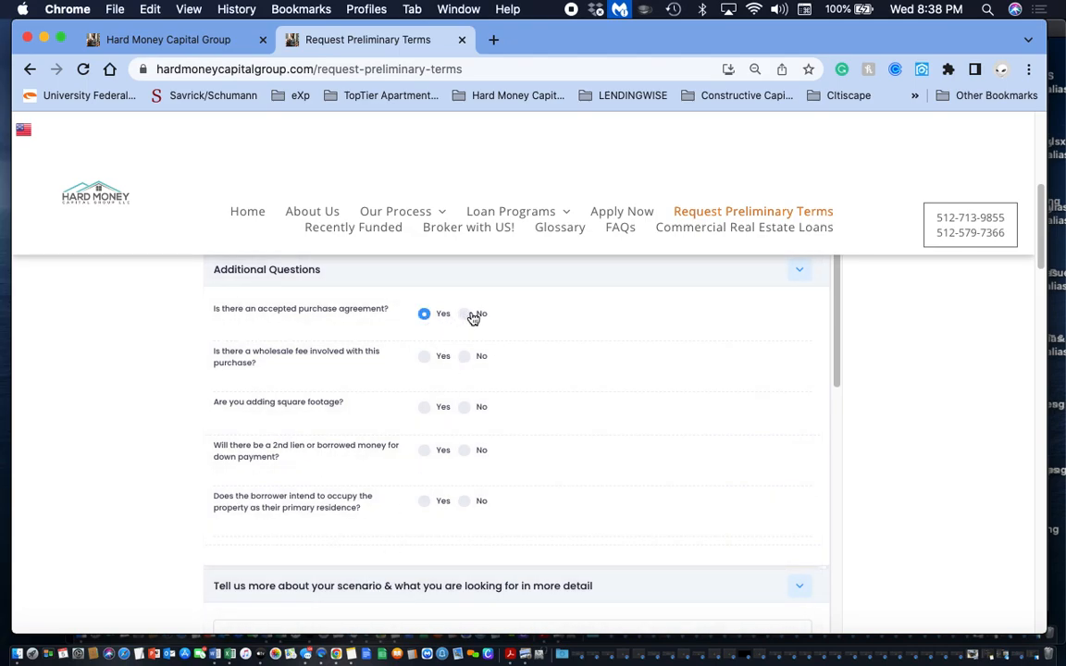
{"action": "left_click", "coordinate": [468, 319]}
{"action": "left_click", "coordinate": [426, 358]}
{"action": "left_click", "coordinate": [786, 358]}
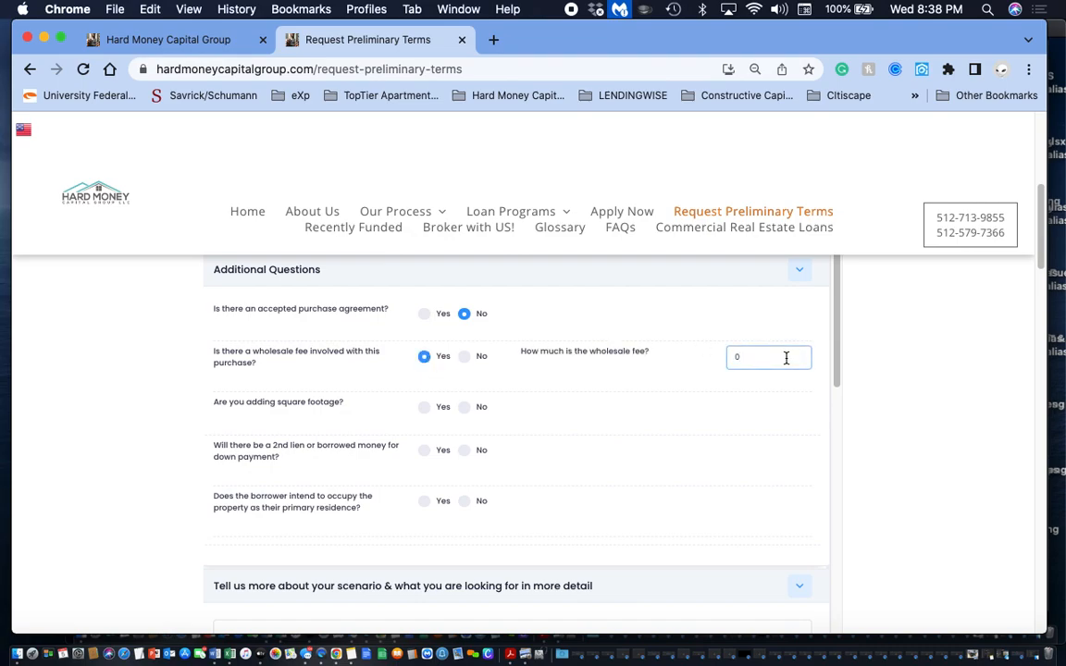
{"action": "left_click", "coordinate": [466, 360]}
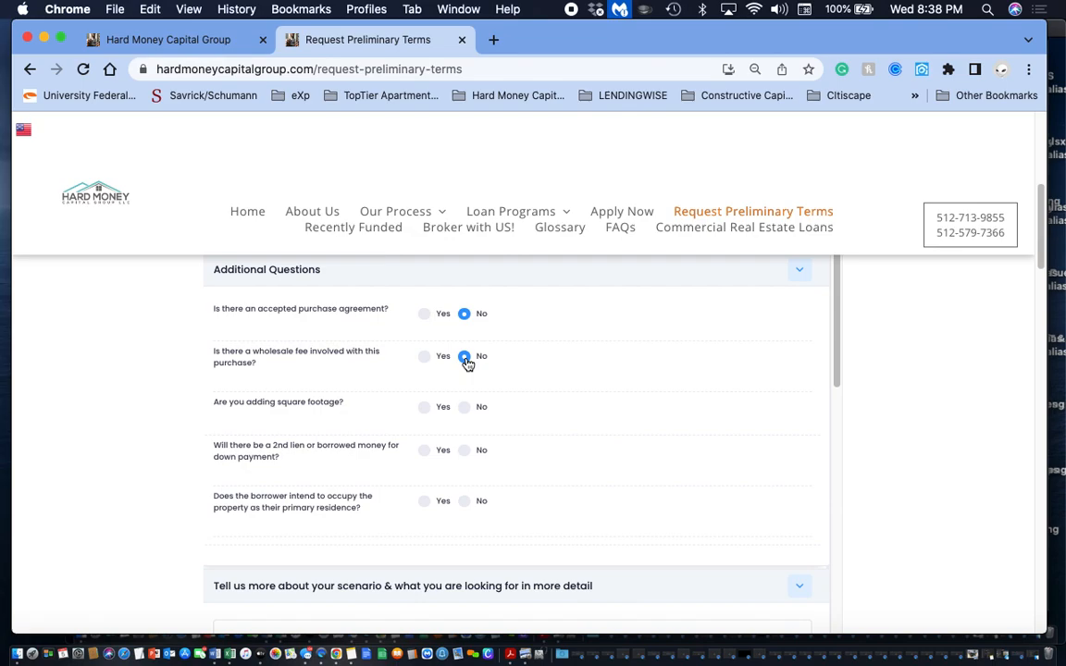
- Answer No to adding square footage, a 2nd lien or borrowed down payment, and occupying the property as primary residence
{"action": "left_click", "coordinate": [425, 409]}
{"action": "left_click", "coordinate": [467, 408]}
{"action": "left_click", "coordinate": [467, 451]}
{"action": "left_click", "coordinate": [465, 503]}
- Enter "info" as the detailed description of the loan scenario
{"action": "scroll", "coordinate": [584, 492], "scroll_direction": "down", "scroll_amount": 5}
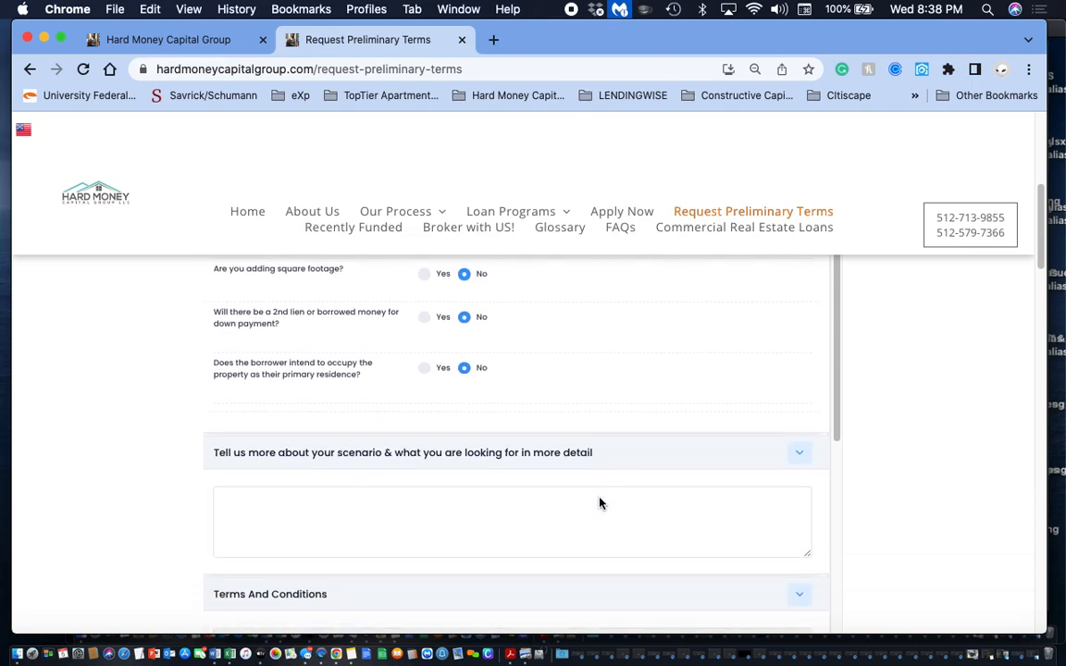
{"action": "left_click", "coordinate": [400, 408]}
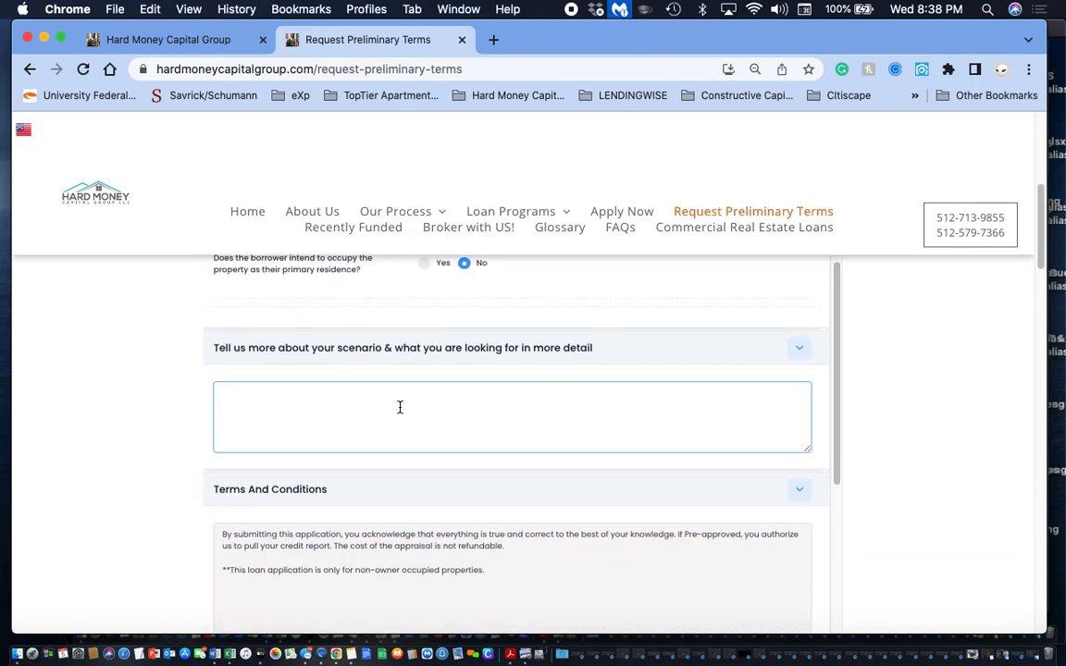
{"action": "type", "text": "info"}
- Enter the signer's name, draw a freehand signature in the signature box, and continue to the required documents page
{"action": "scroll", "coordinate": [435, 407], "scroll_direction": "down", "scroll_amount": 4}
{"action": "scroll", "coordinate": [435, 417], "scroll_direction": "down", "scroll_amount": 2}
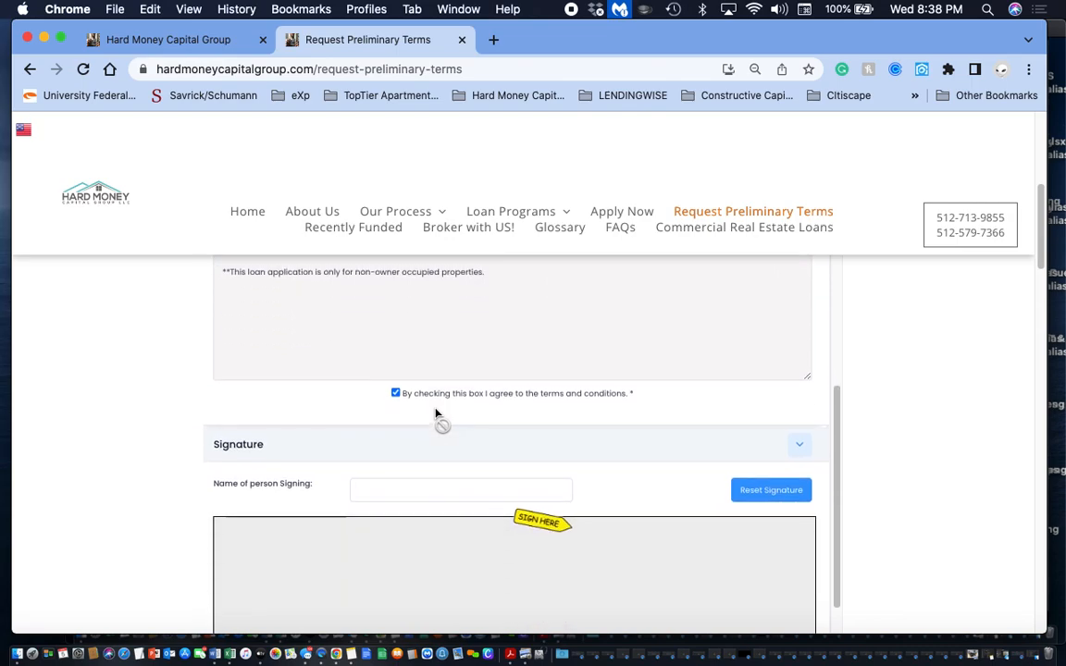
{"action": "left_click", "coordinate": [395, 483]}
{"action": "type", "text": "John"}
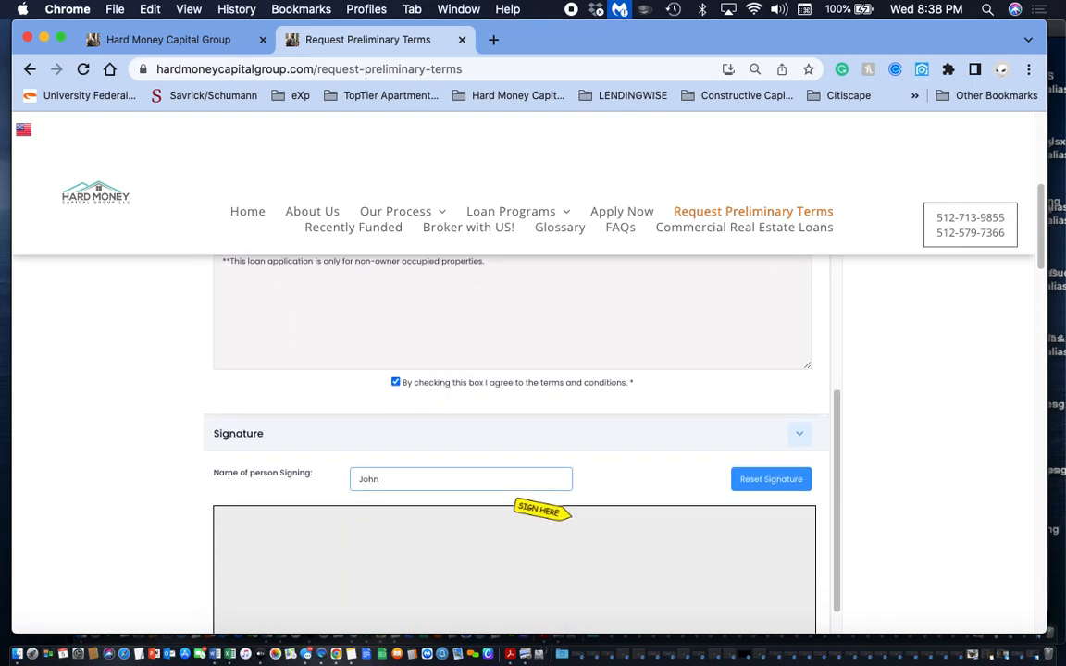
{"action": "mouse_move", "coordinate": [442, 559]}
{"action": "left_mouse_down"}
{"action": "mouse_move", "coordinate": [504, 603]}
{"action": "mouse_move", "coordinate": [655, 594]}
{"action": "left_mouse_up"}
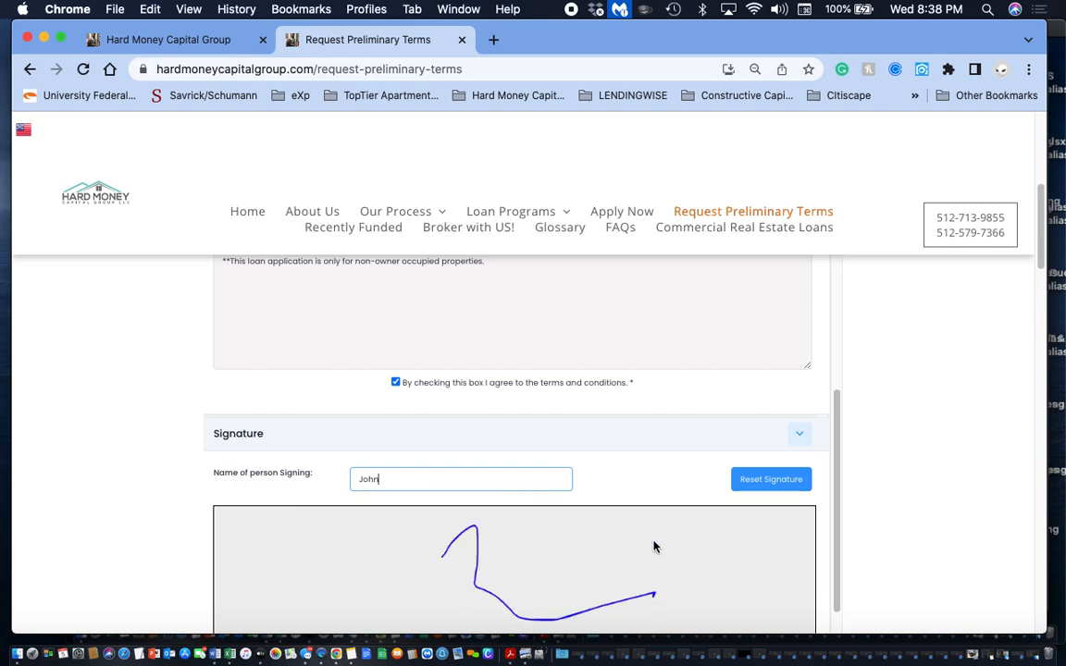
{"action": "scroll", "coordinate": [638, 528], "scroll_direction": "down", "scroll_amount": 3}
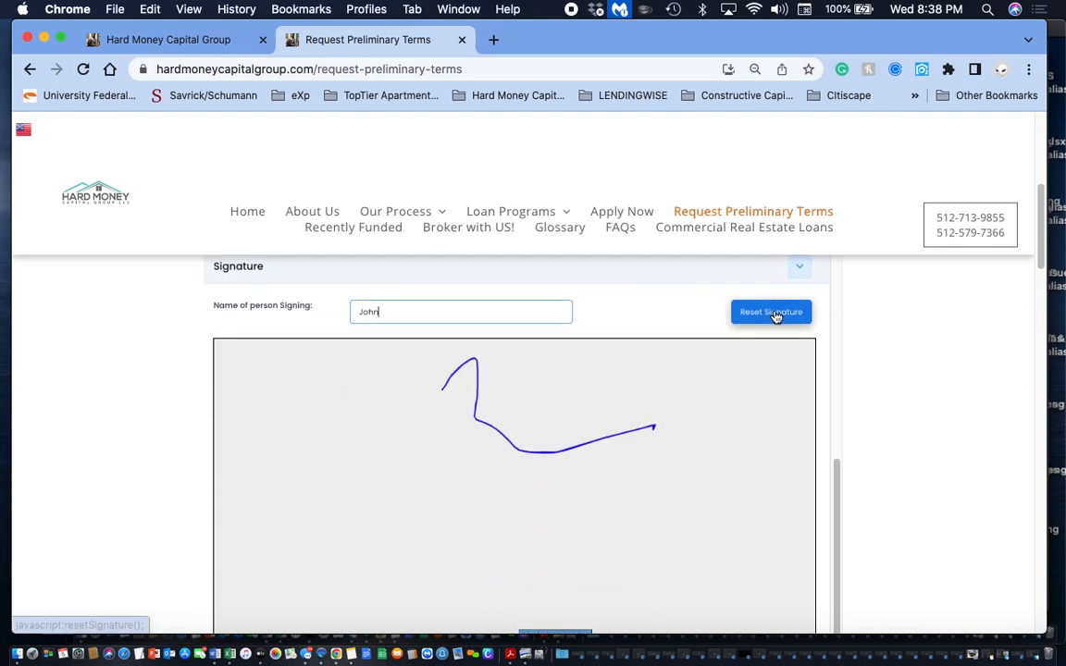
{"action": "scroll", "coordinate": [566, 464], "scroll_direction": "down", "scroll_amount": 2}
{"action": "left_click", "coordinate": [787, 624]}
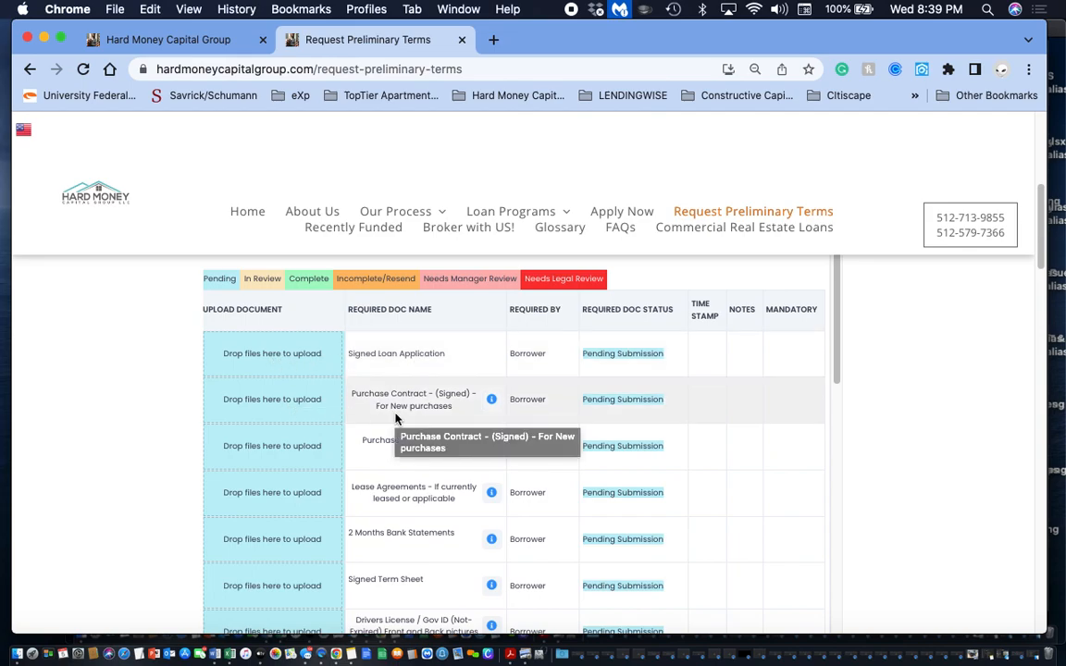
- Review the required documents list and open the Scope of Work reference document's download, cancelling the save
{"action": "scroll", "coordinate": [346, 457], "scroll_direction": "down", "scroll_amount": 1}
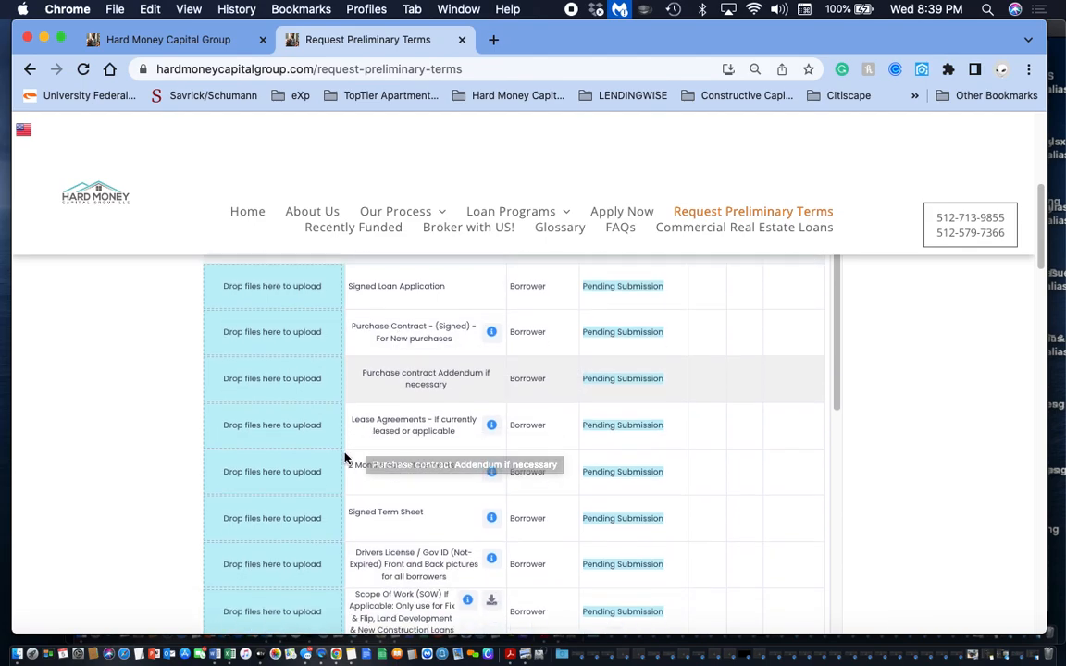
{"action": "scroll", "coordinate": [346, 456], "scroll_direction": "down", "scroll_amount": 1}
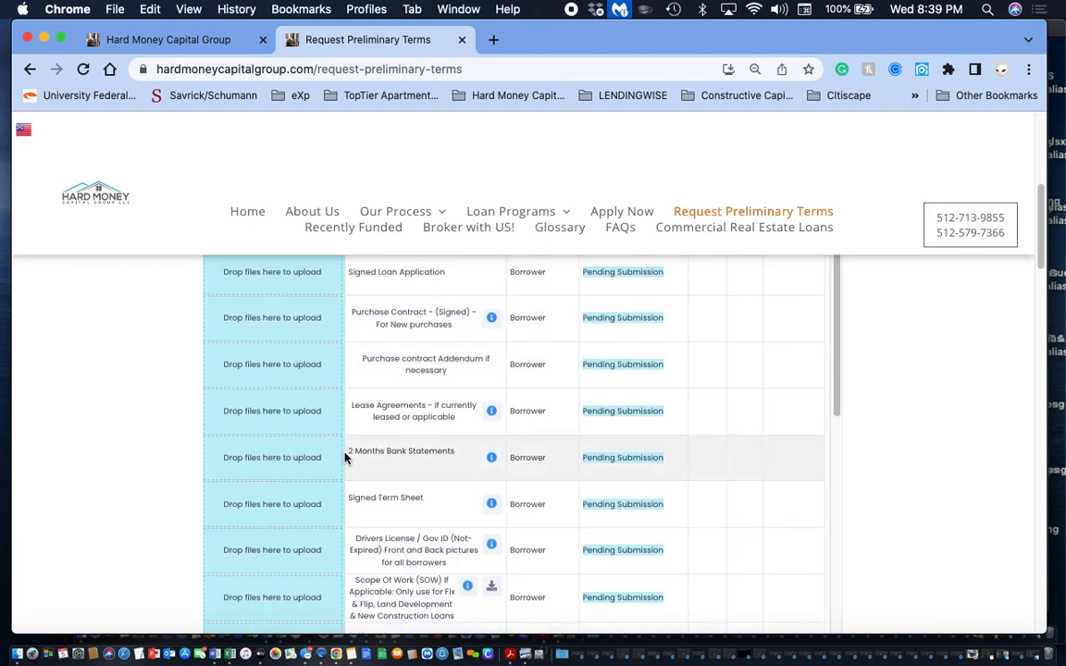
{"action": "scroll", "coordinate": [345, 456], "scroll_direction": "down", "scroll_amount": 1}
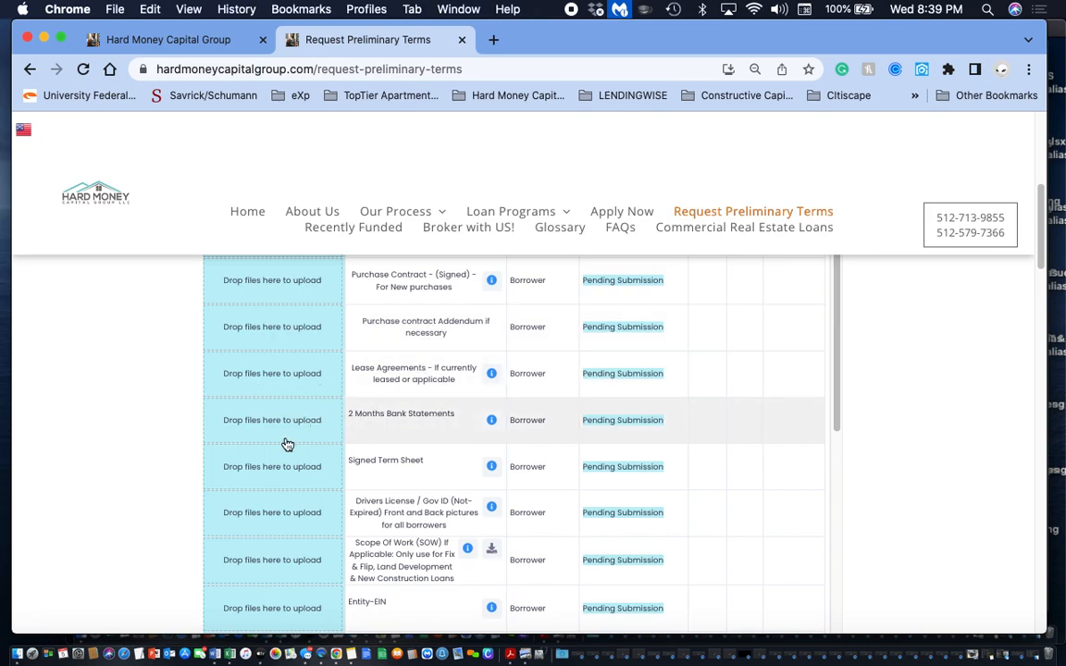
{"action": "scroll", "coordinate": [287, 444], "scroll_direction": "down", "scroll_amount": 4}
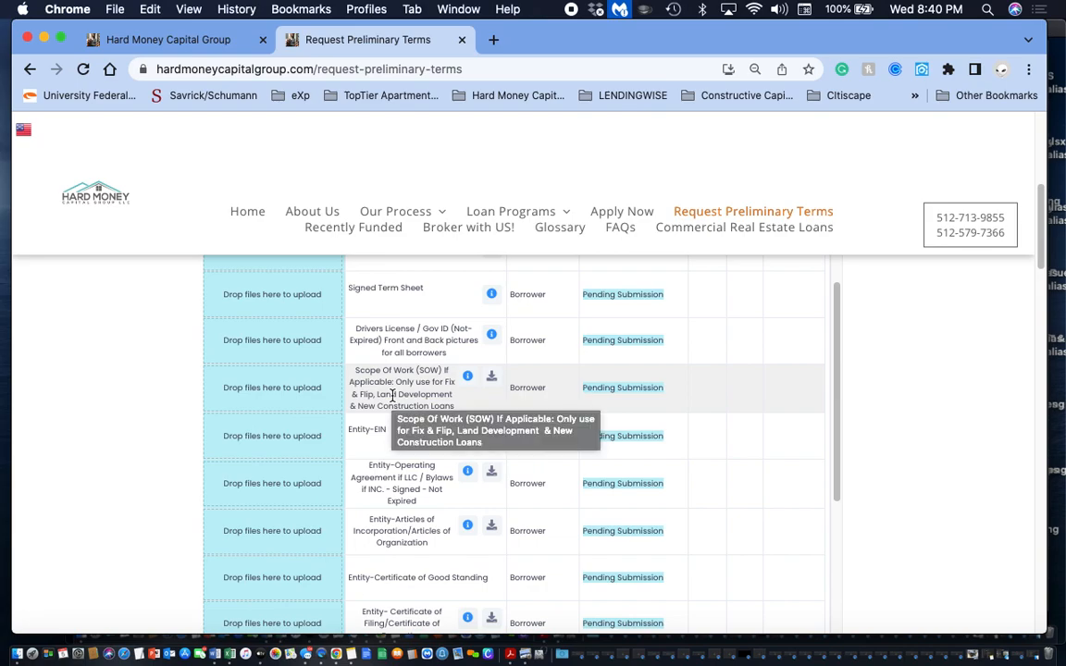
{"action": "left_click", "coordinate": [494, 382]}
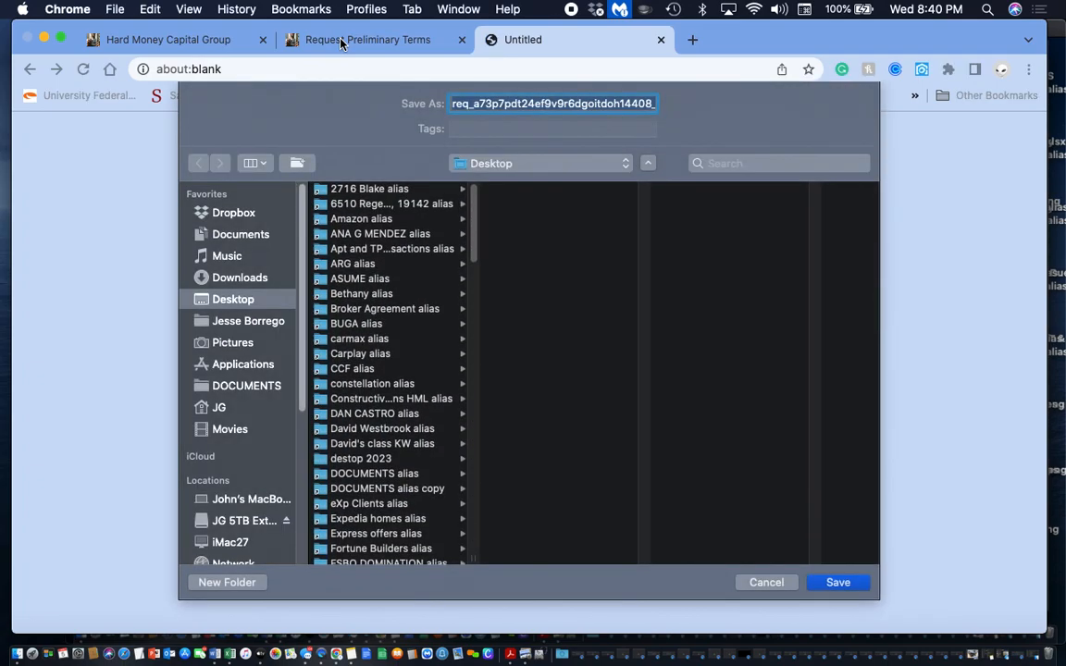
{"action": "left_click", "coordinate": [788, 581]}
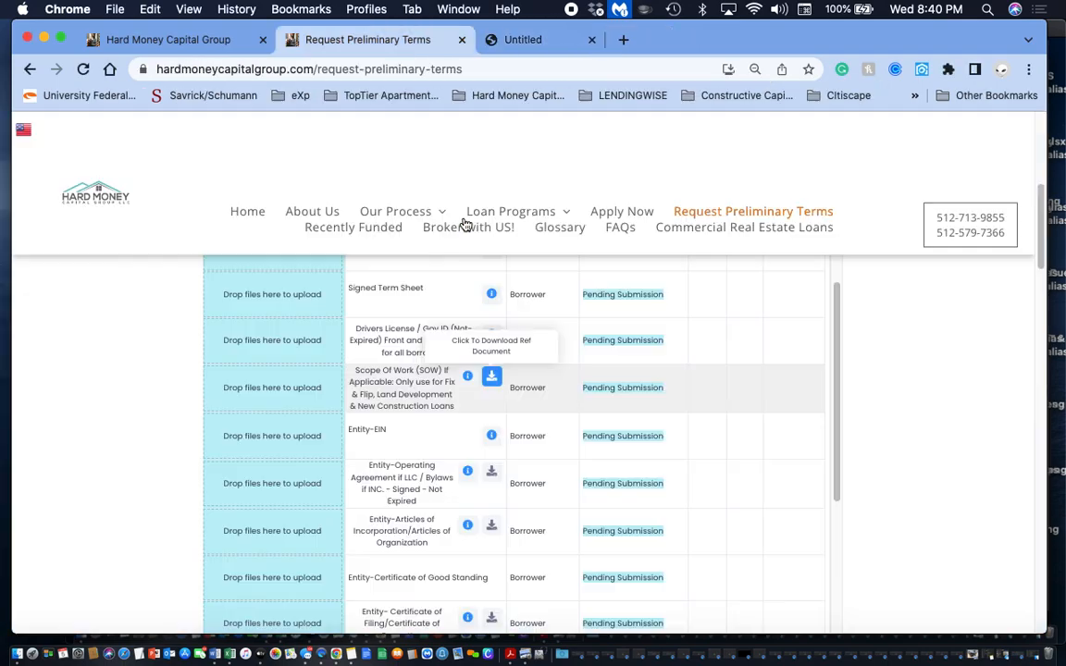
- Look through the remaining entity, insurance and borrower experience documents, and save and submit the preliminary terms request
{"action": "scroll", "coordinate": [424, 483], "scroll_direction": "down", "scroll_amount": 3}
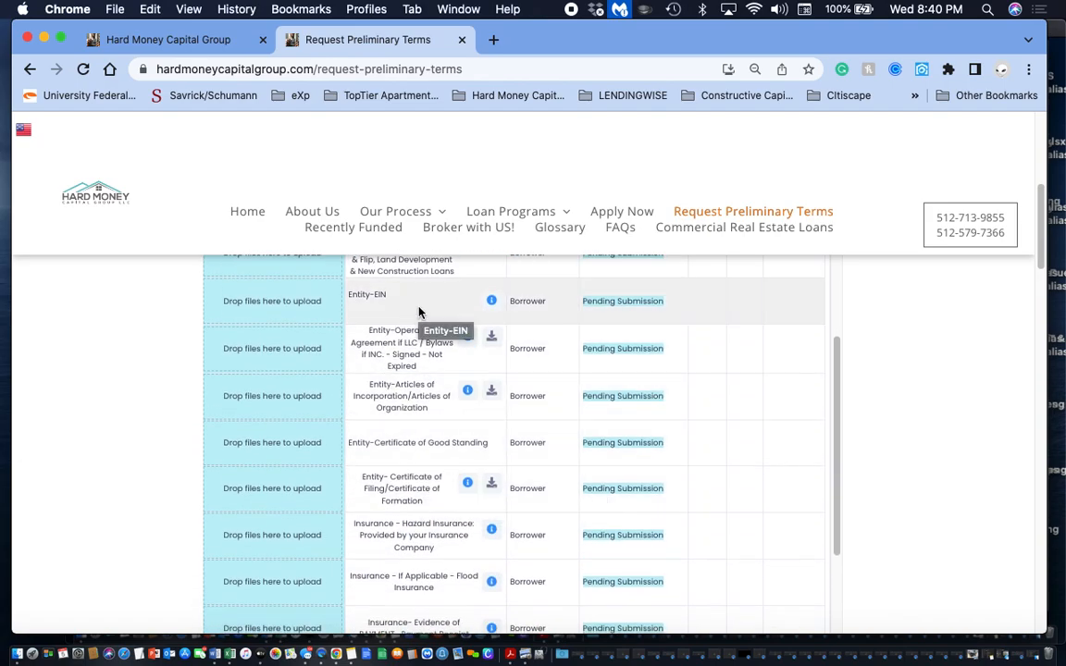
{"action": "scroll", "coordinate": [421, 444], "scroll_direction": "down", "scroll_amount": 6}
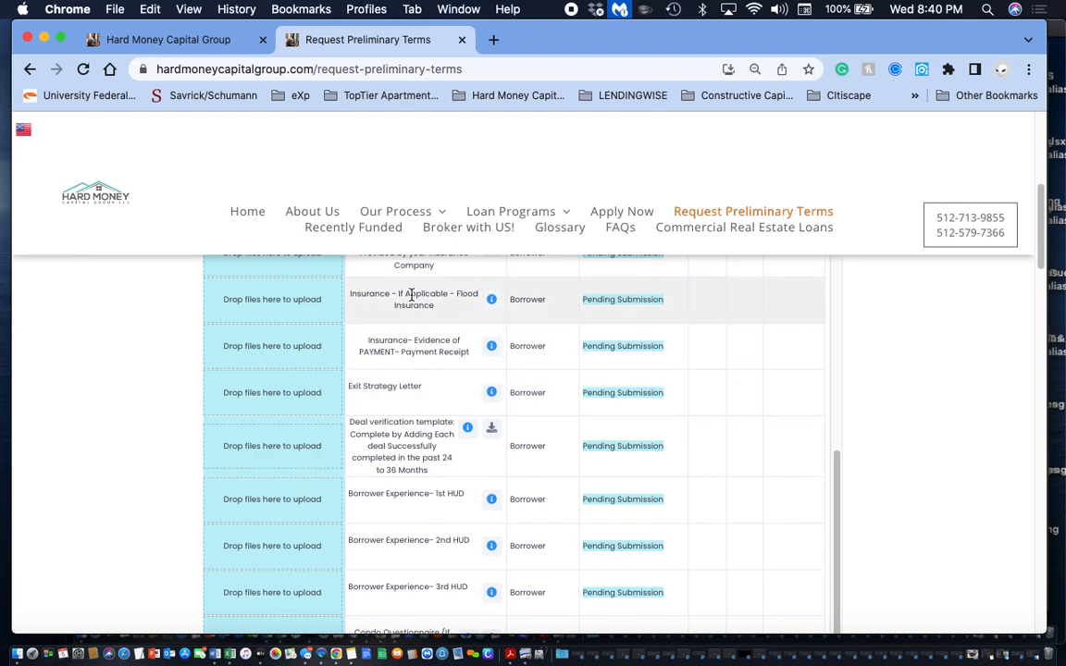
{"action": "scroll", "coordinate": [412, 295], "scroll_direction": "up", "scroll_amount": 1}
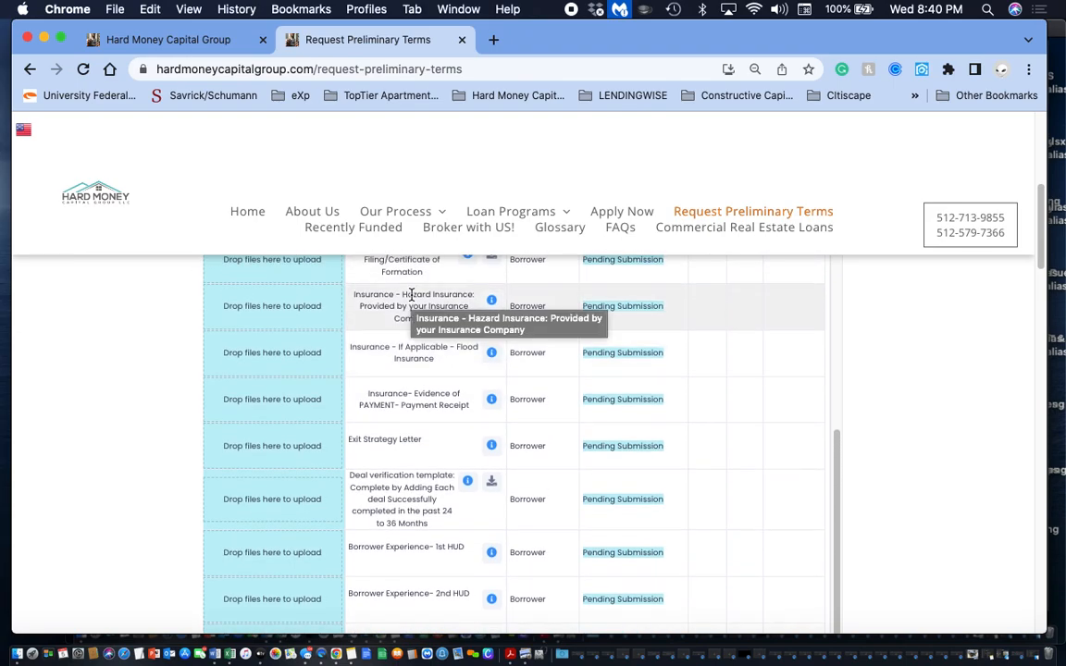
{"action": "scroll", "coordinate": [412, 295], "scroll_direction": "down", "scroll_amount": 3}
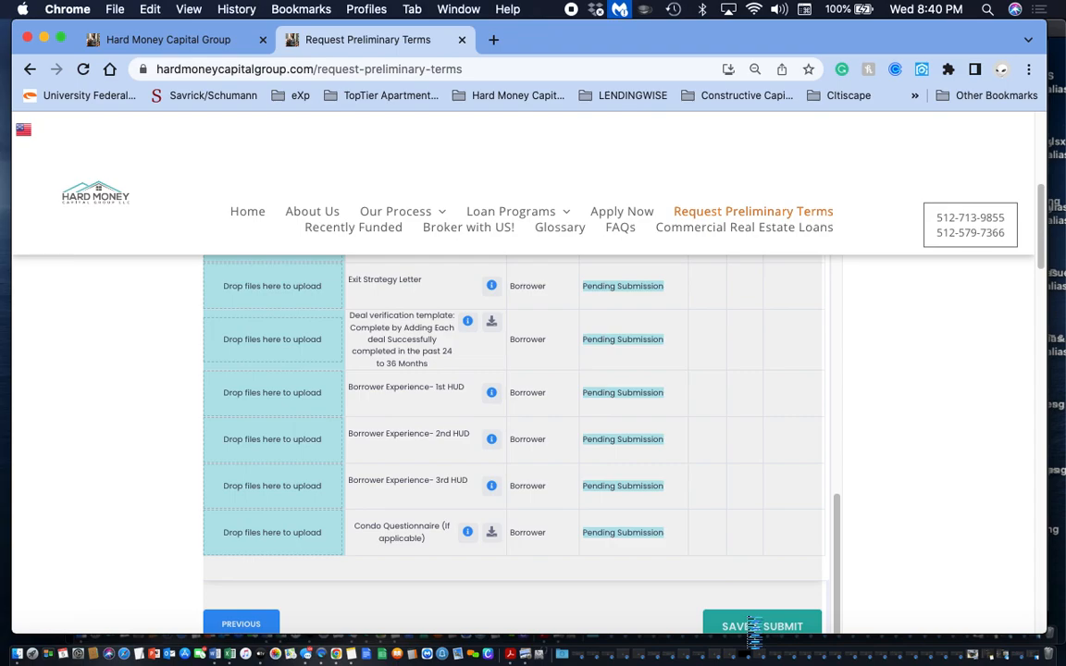
{"action": "left_click", "coordinate": [752, 627]}
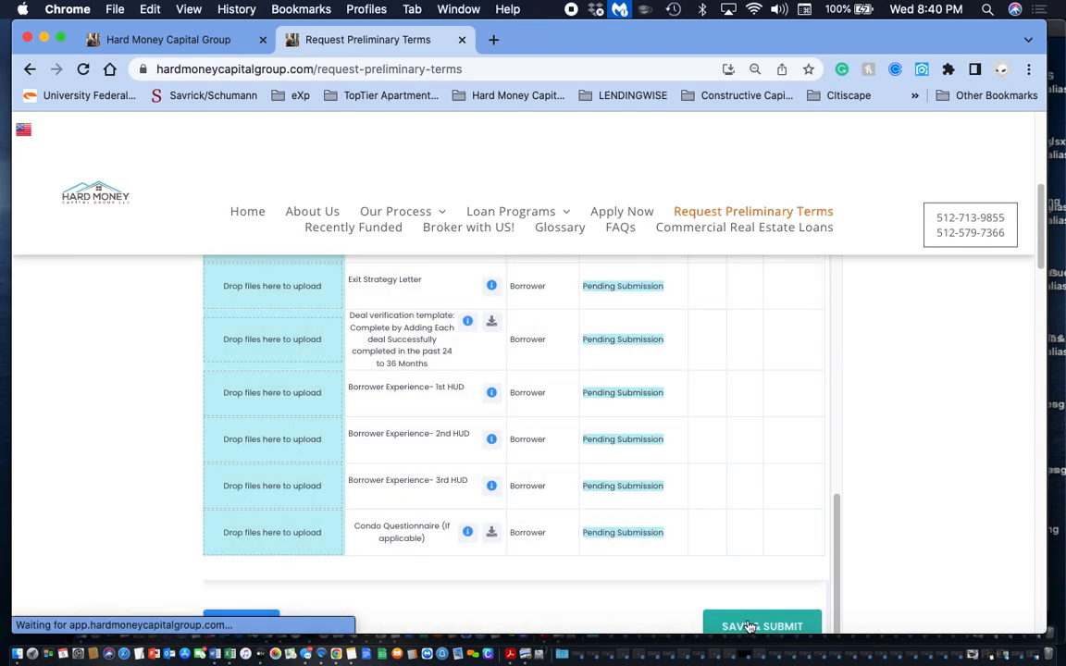